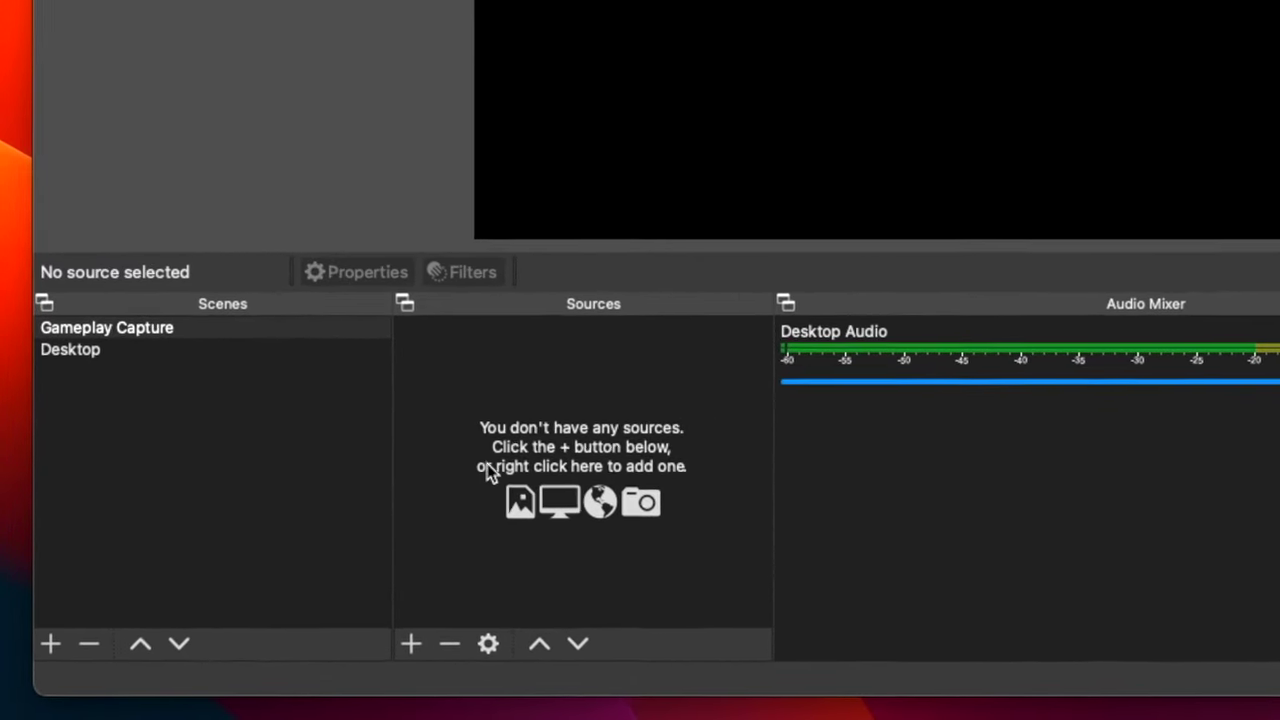
- Add a Video Capture Device source named 'Capture Card'
click(448, 636)
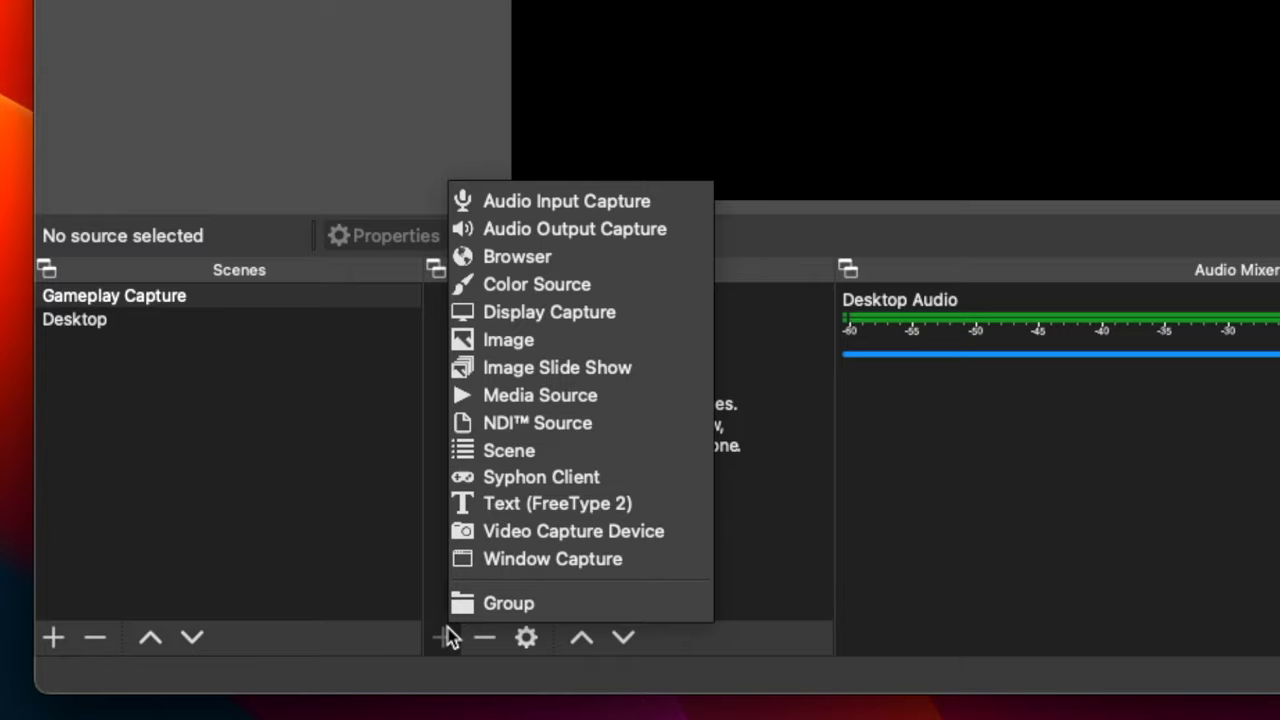
click(538, 534)
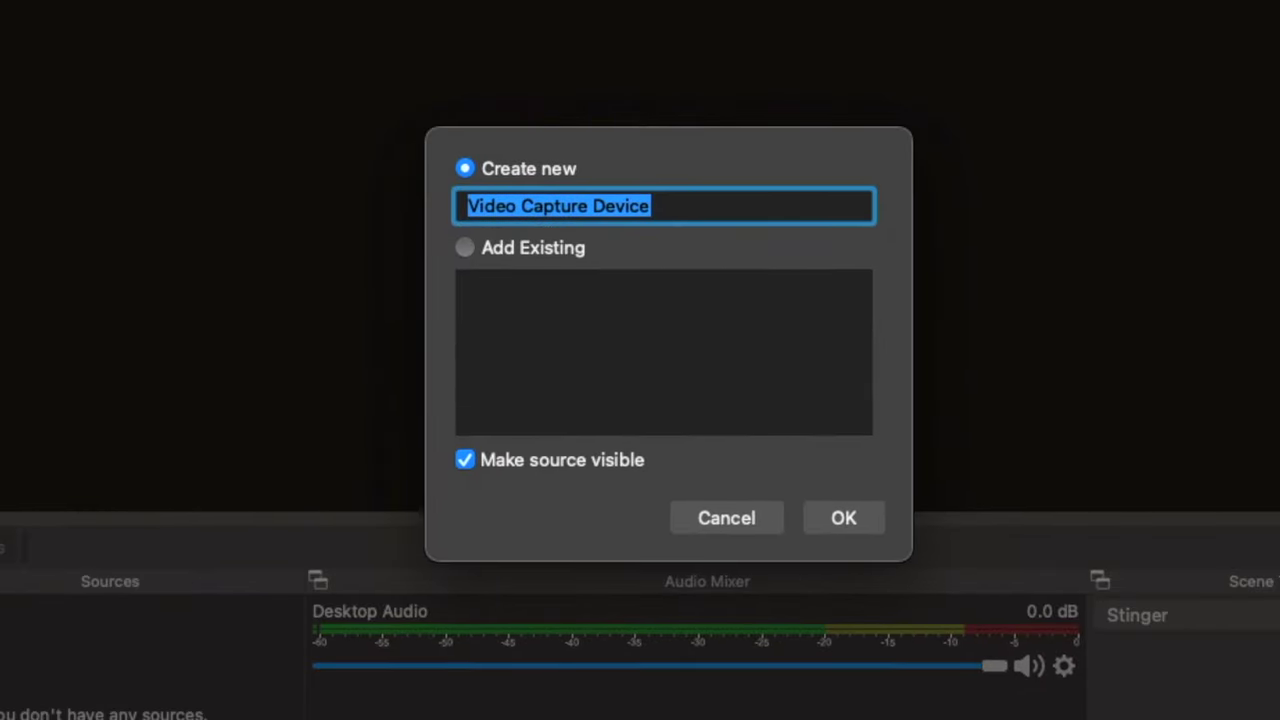
text(Capture Card)
click(843, 517)
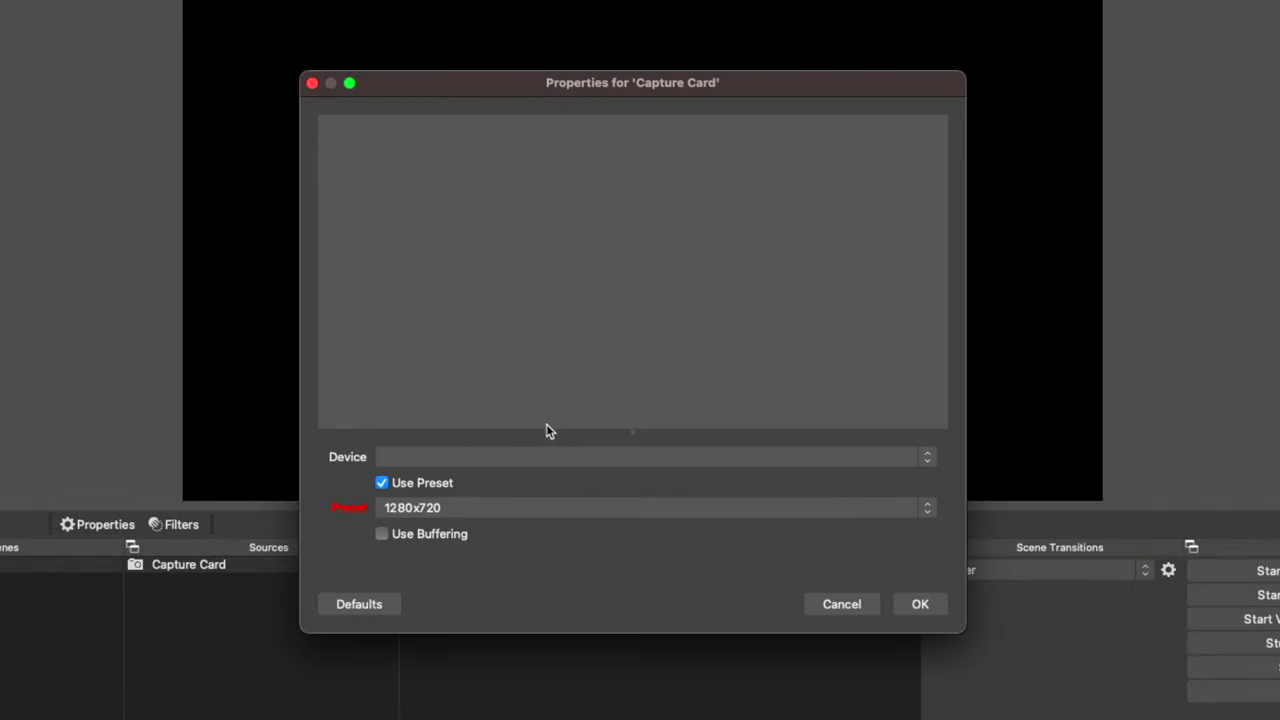
- Set the Capture Card device to Live Gamer EXTREME 3 with the 1920x1080 preset
click(527, 457)
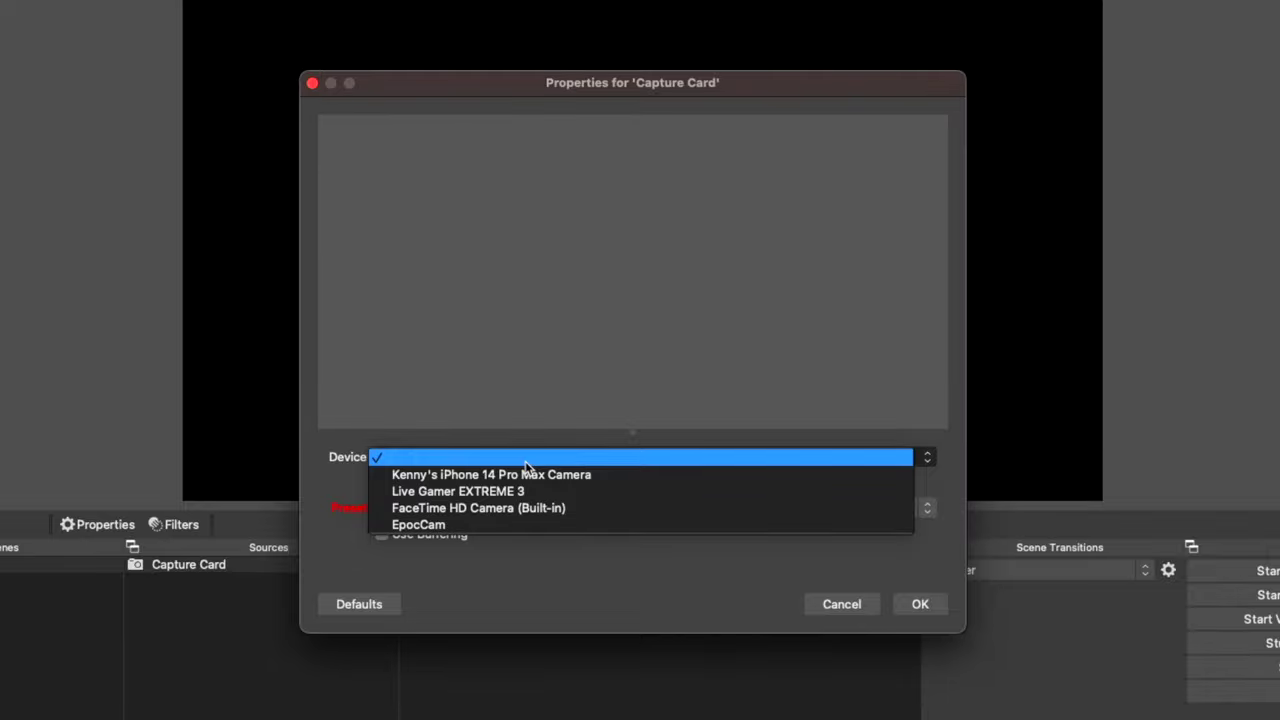
click(515, 491)
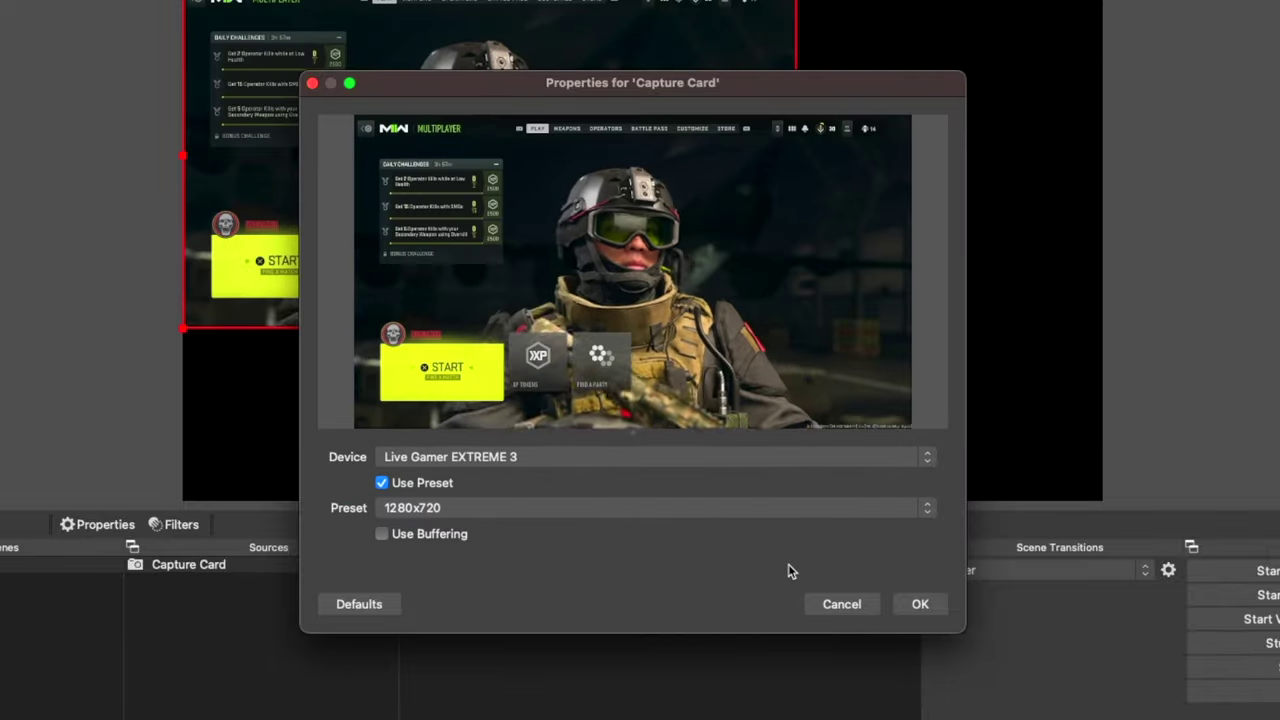
click(727, 508)
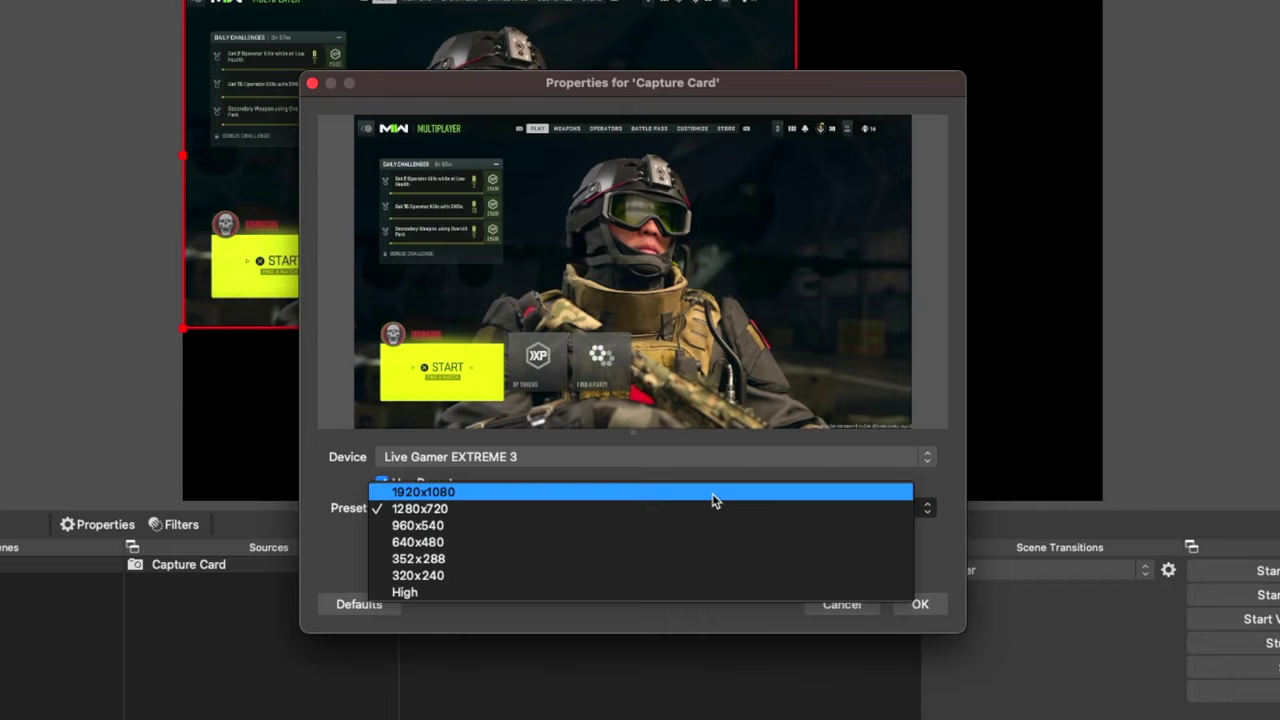
click(712, 492)
click(915, 604)
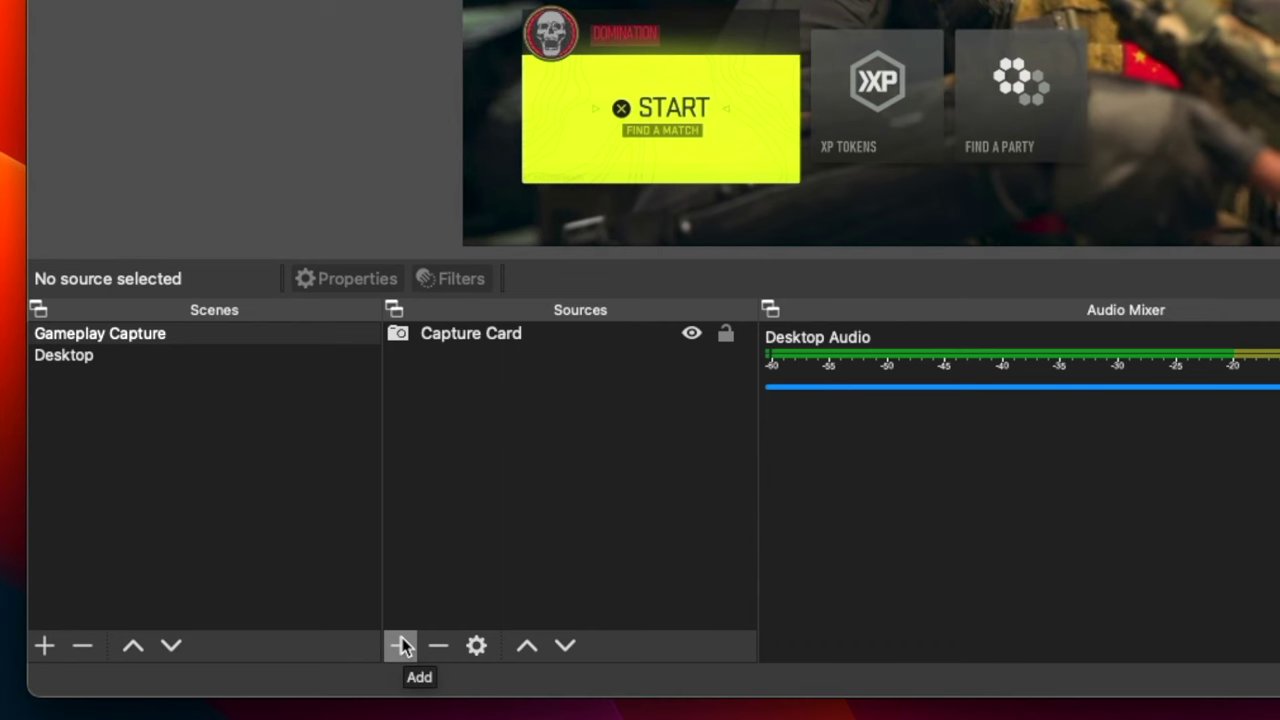
click(404, 645)
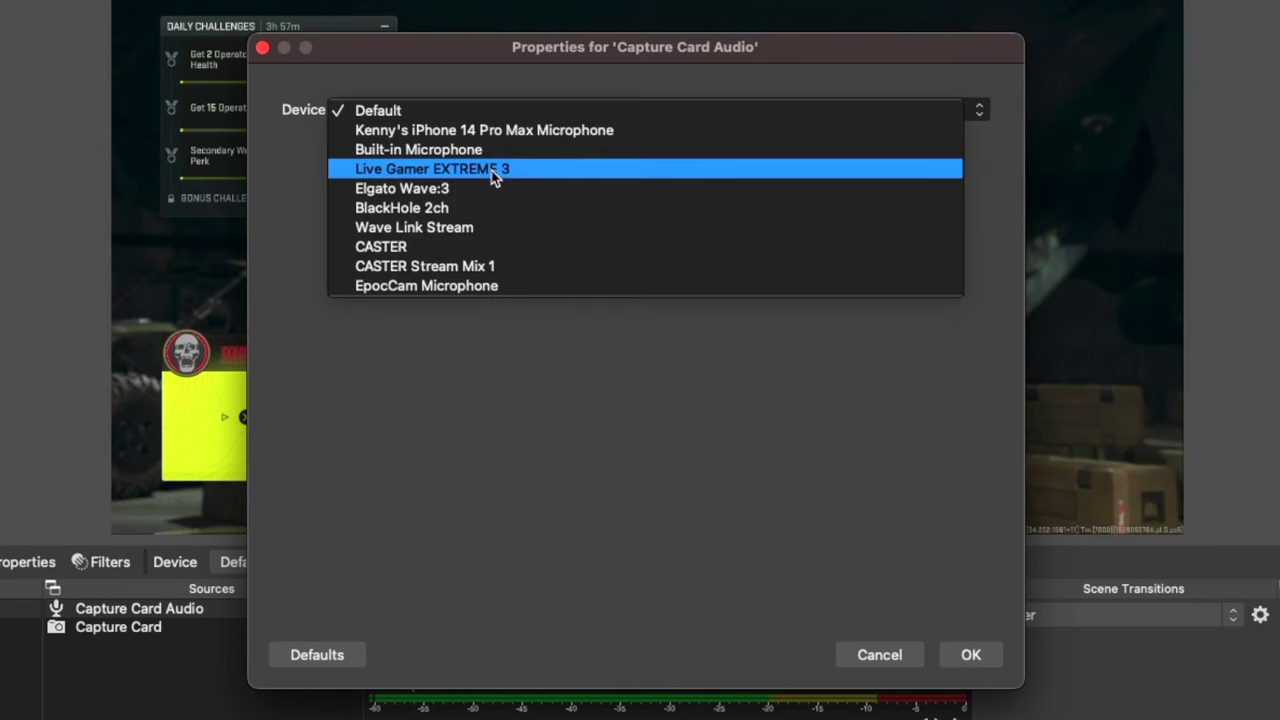
- Choose Live Gamer EXTREME 3 as the Capture Card Audio device
click(492, 180)
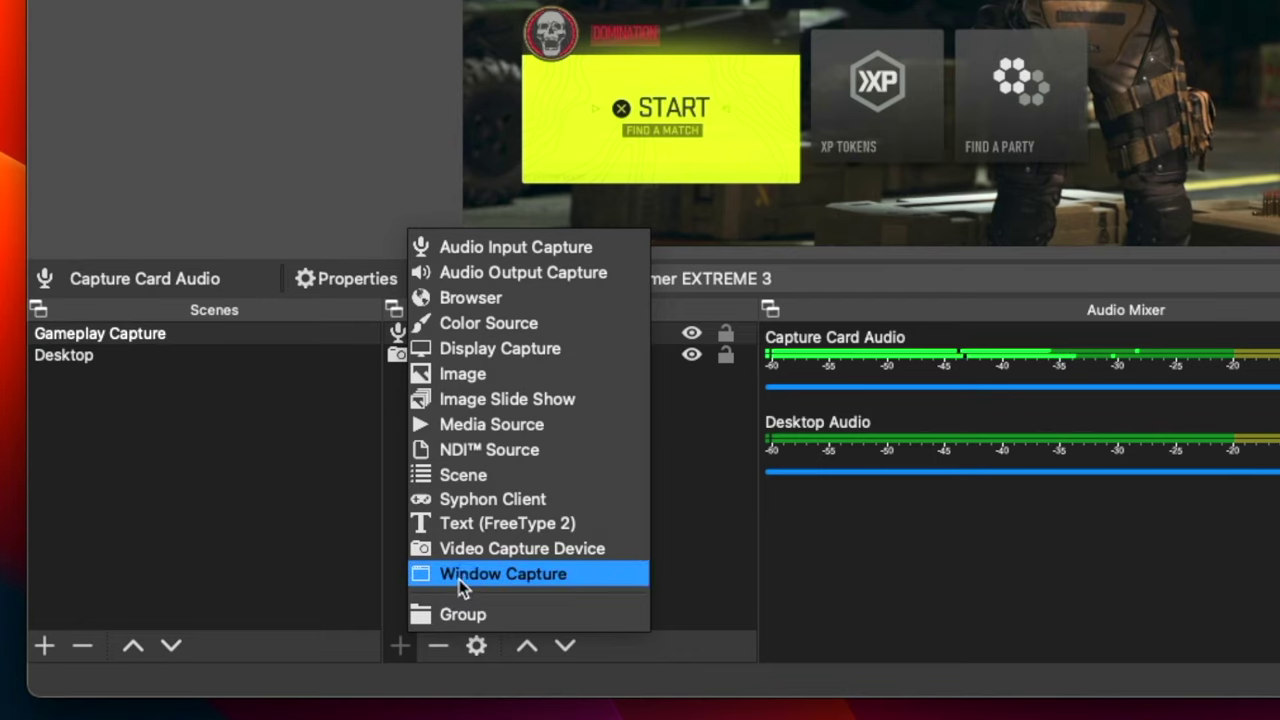
- Add the iPhone 14 Pro Max camera at 1280x720, shrunk into a lower-left overlay
click(470, 548)
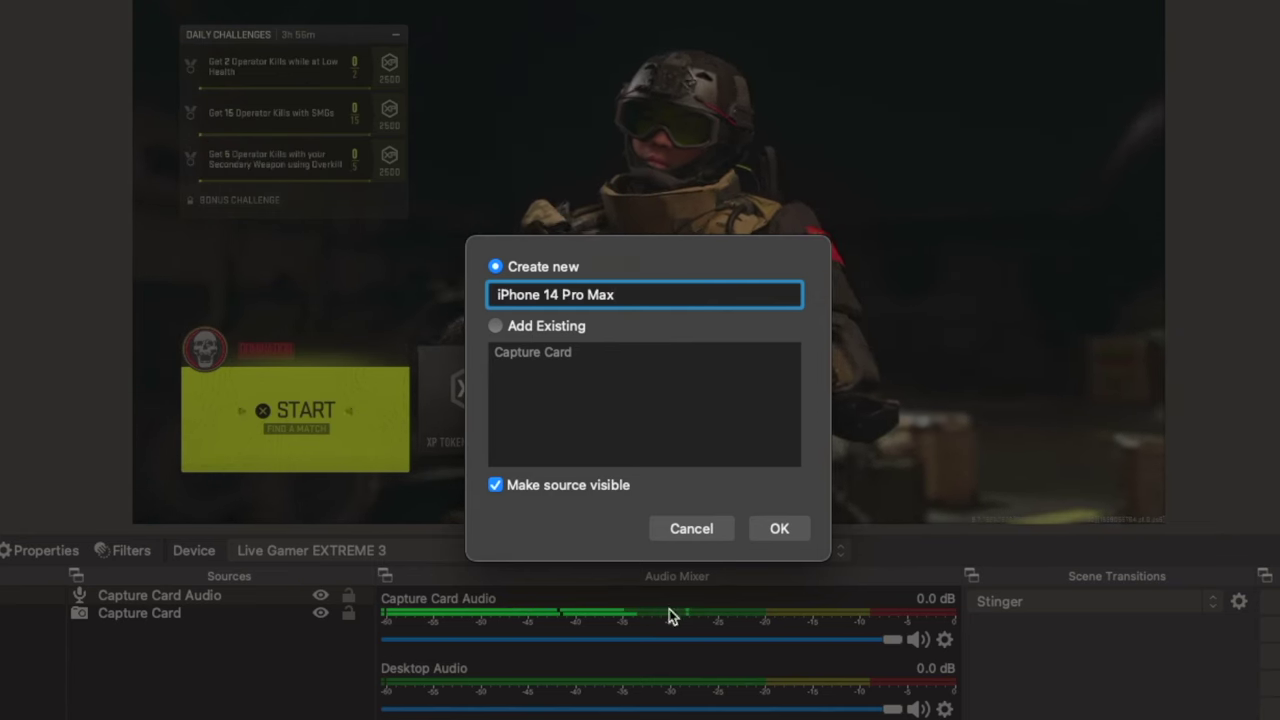
key(Return)
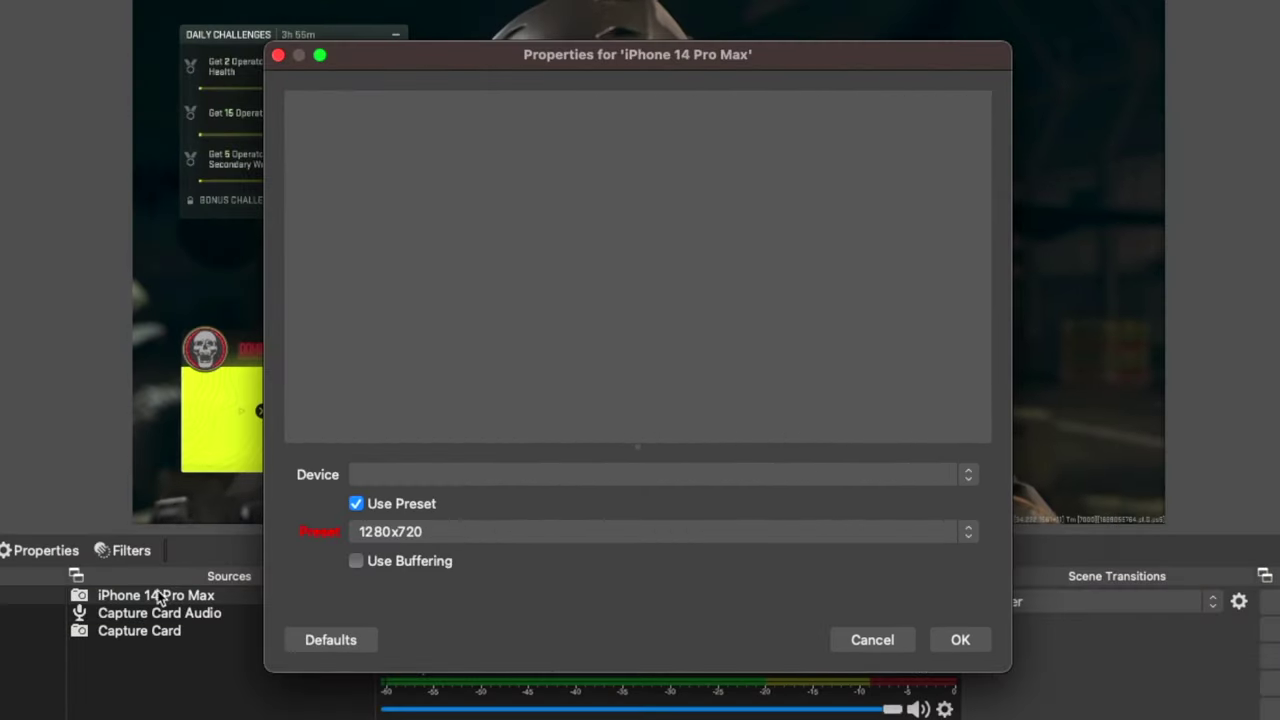
click(527, 476)
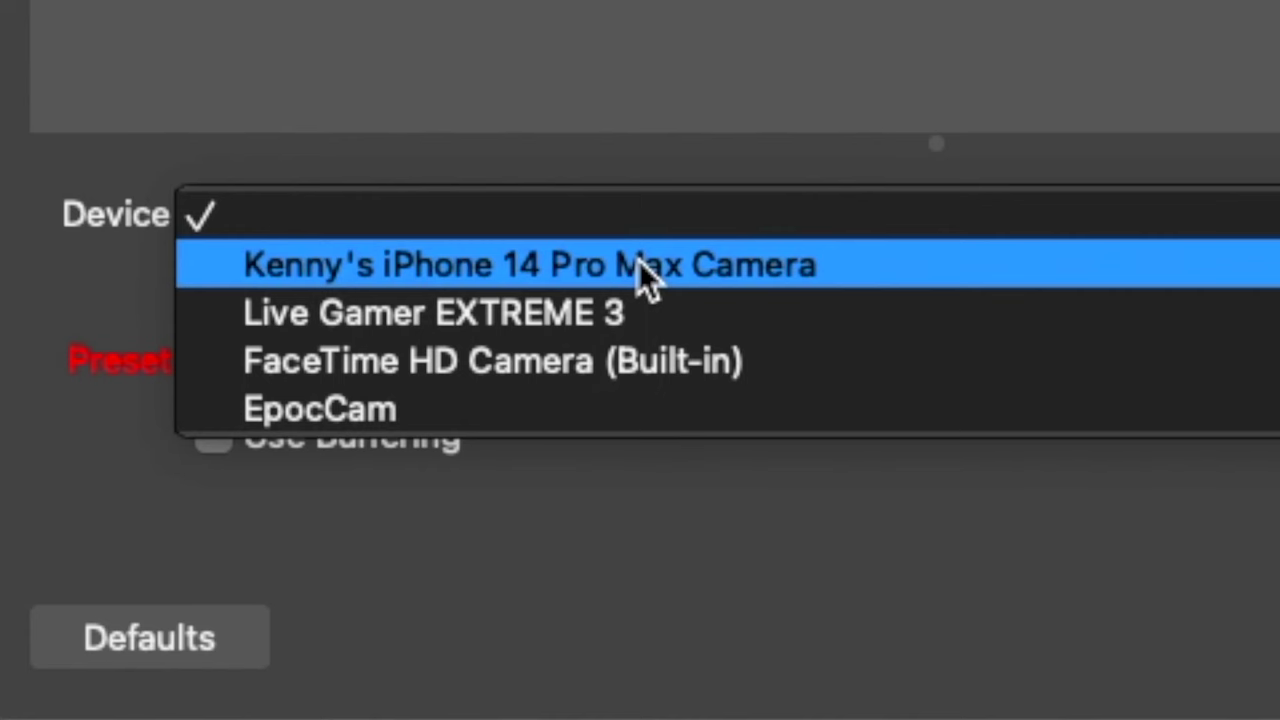
click(638, 260)
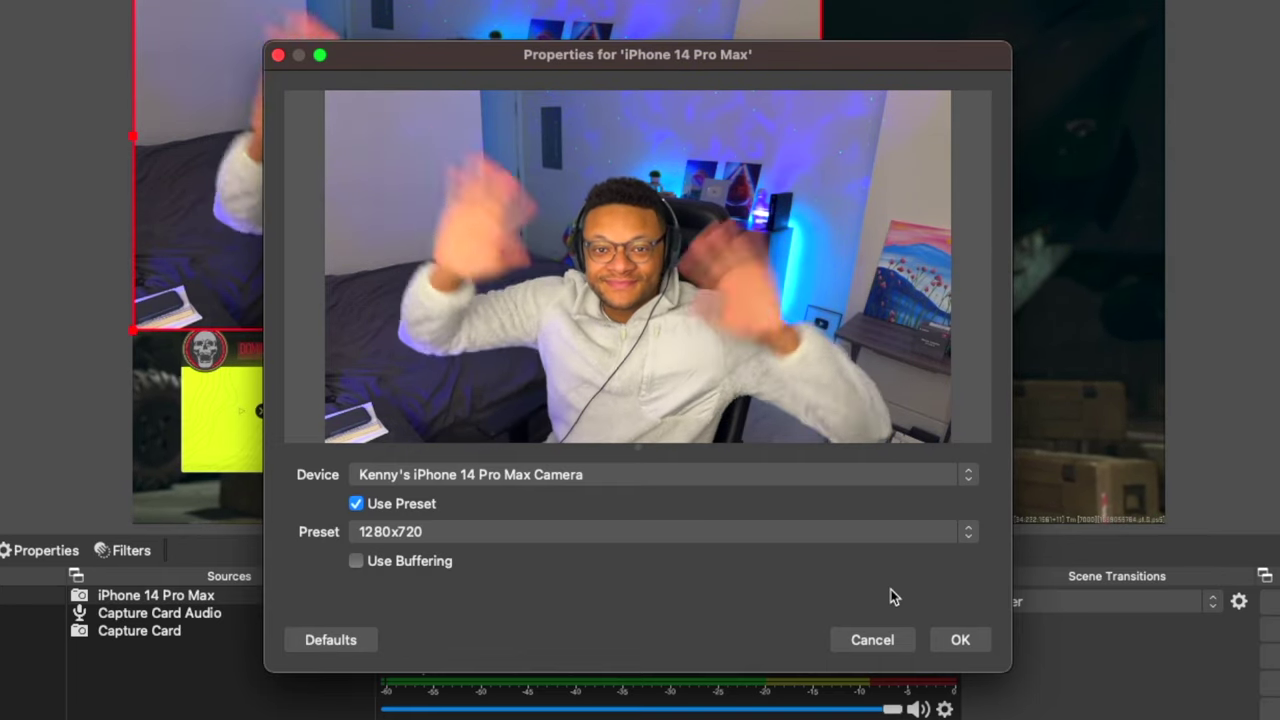
click(831, 532)
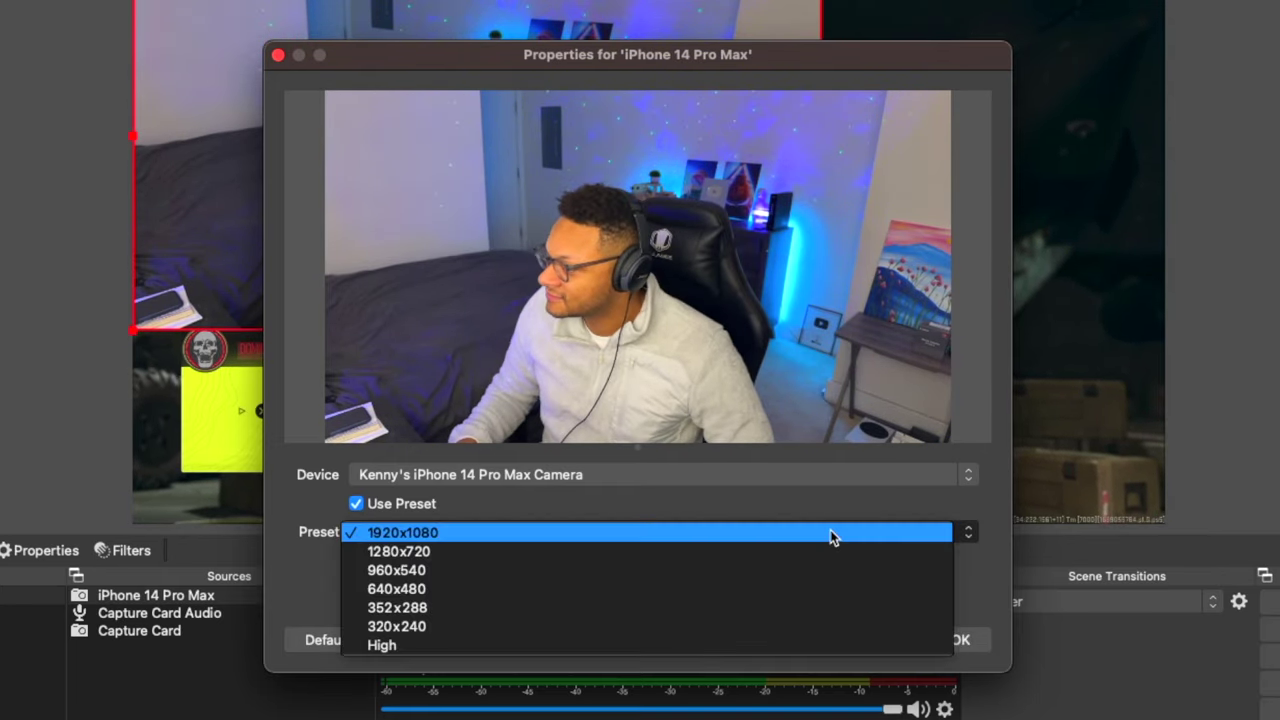
click(747, 553)
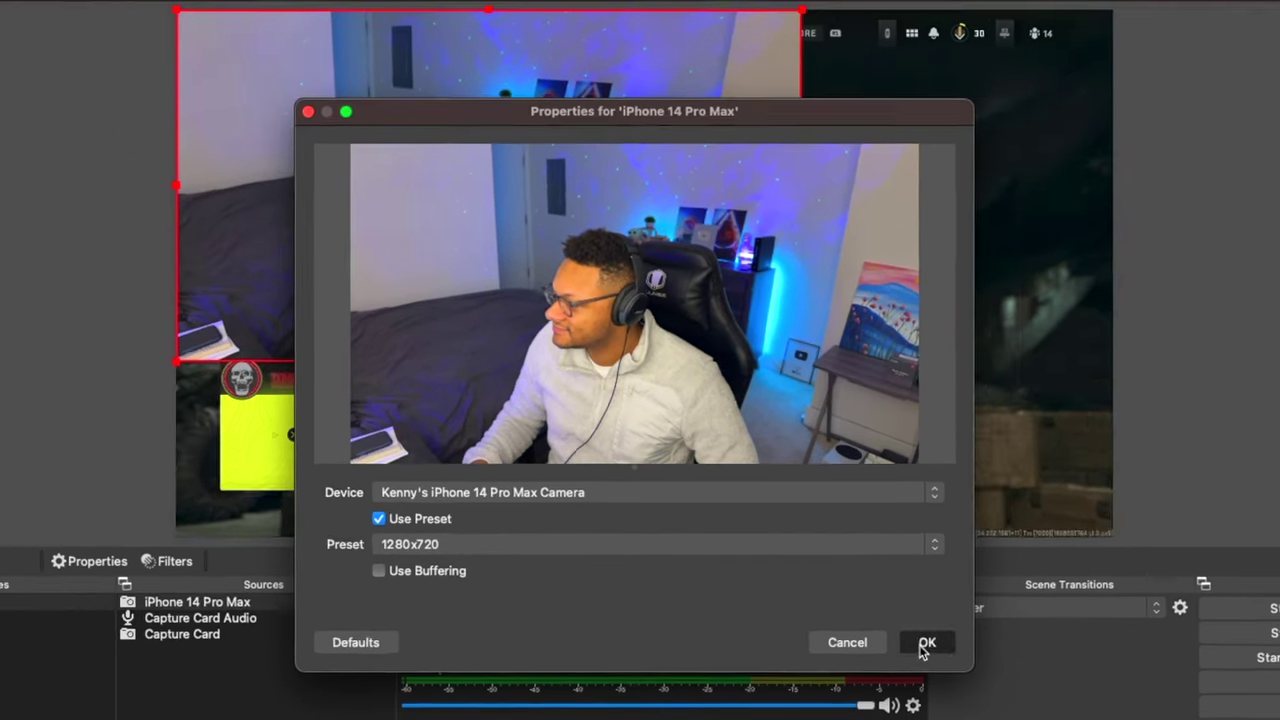
click(960, 640)
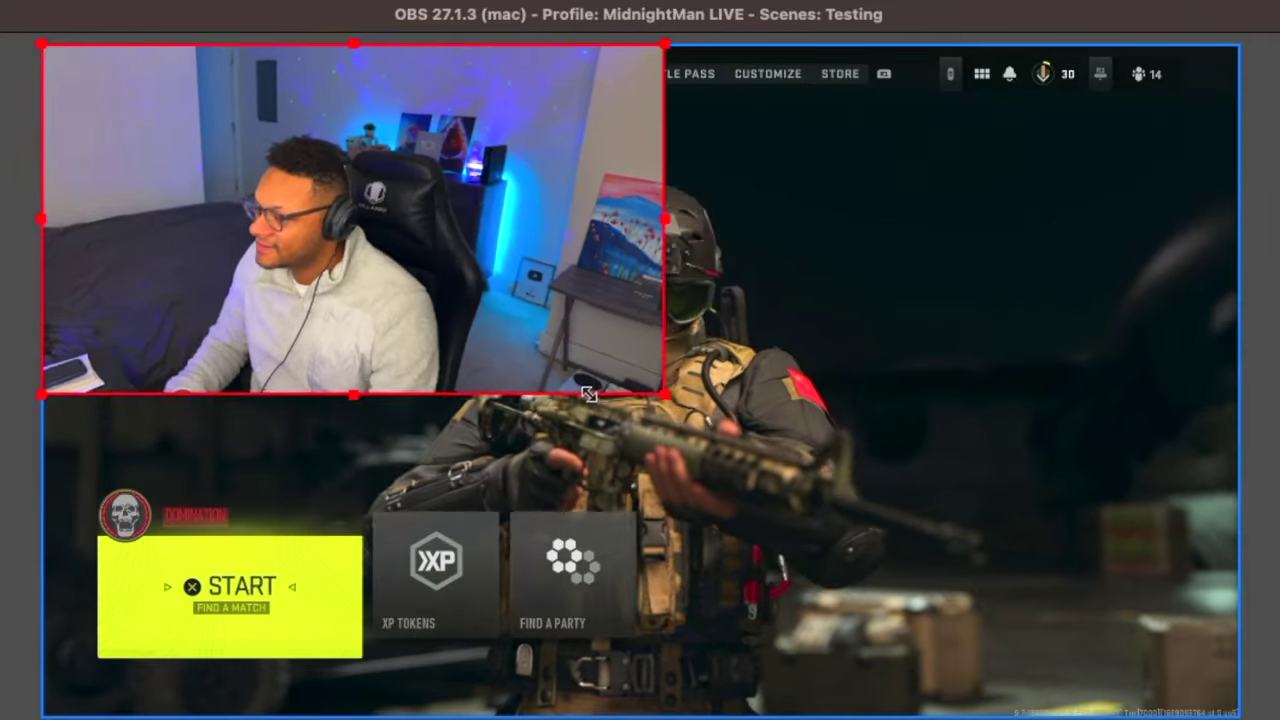
drag(589, 394, 148, 422)
drag(509, 560, 347, 477)
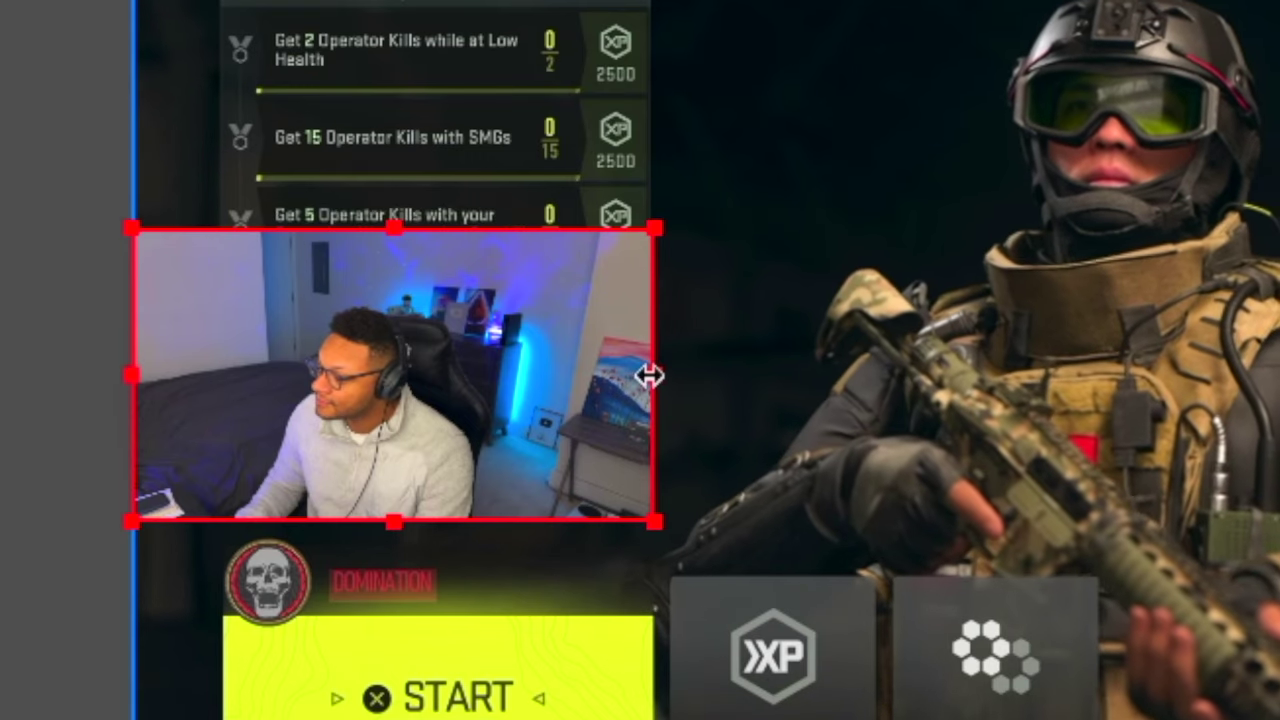
- Narrow the webcam overlay from its right edge and bring up the Audio settings page
drag(650, 375, 566, 375)
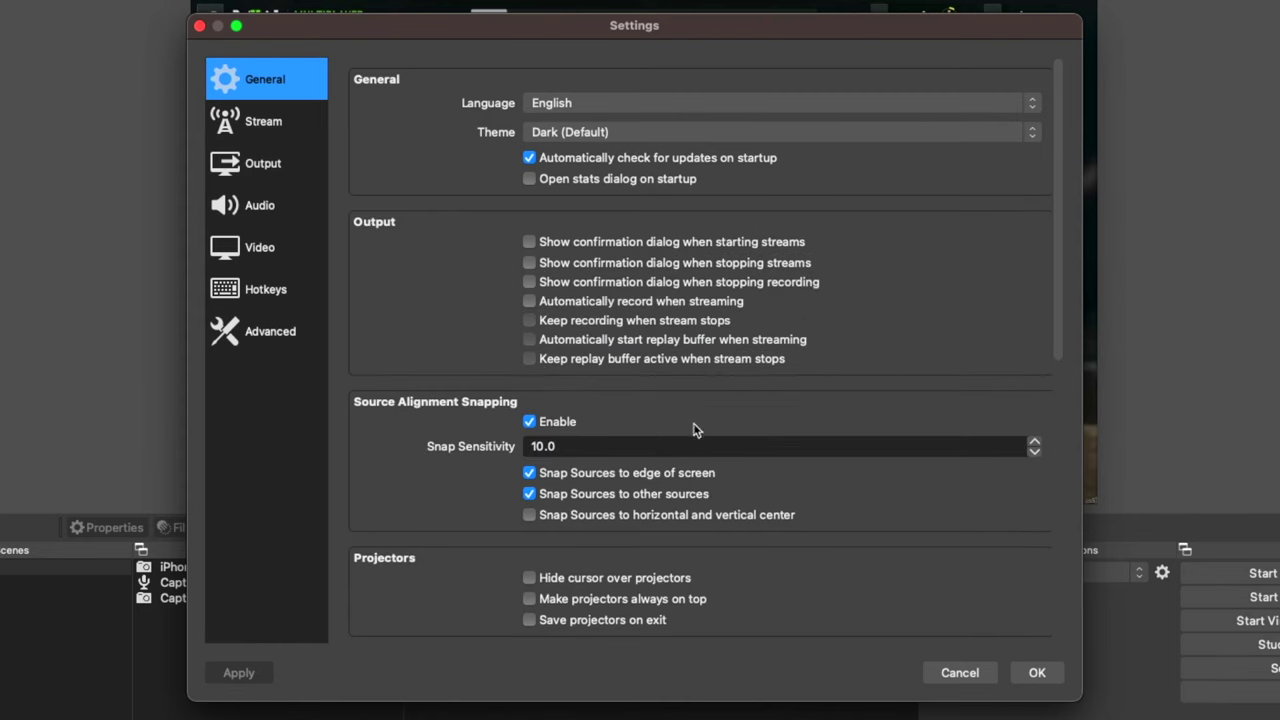
click(285, 206)
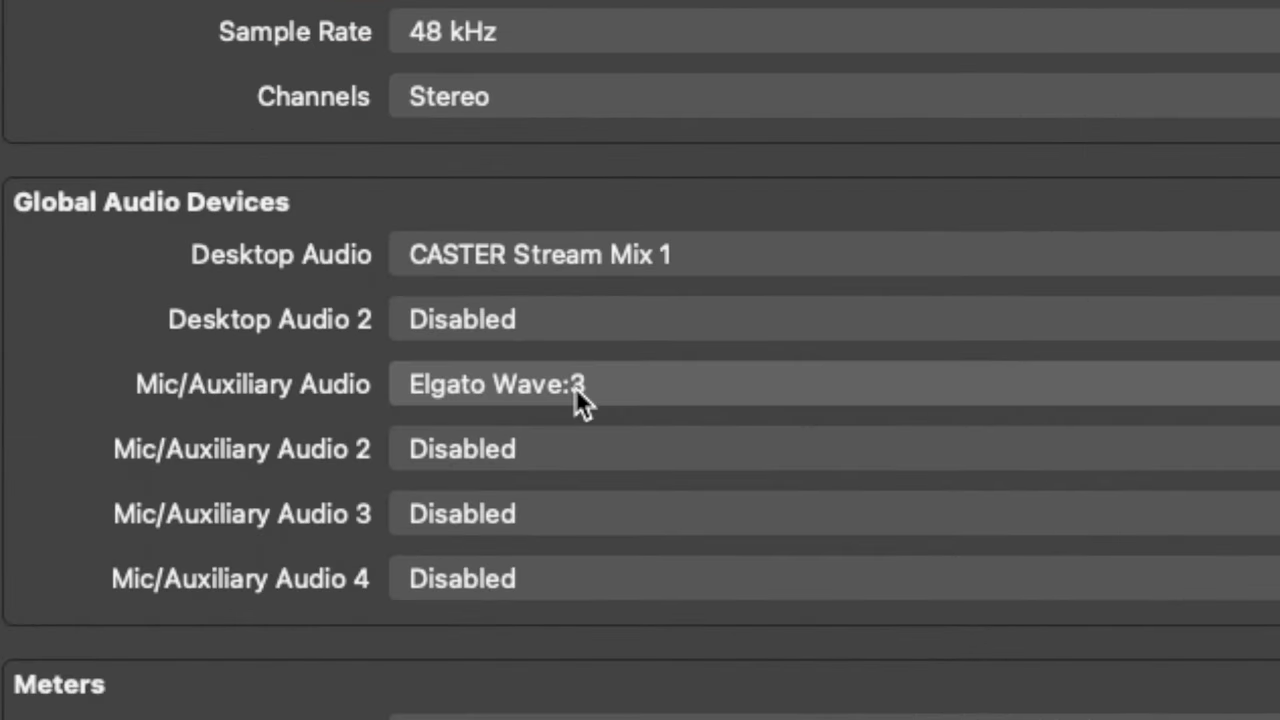
- Keep Elgato Wave:3 as the microphone and lower the Mic/Aux fader to -9.5 dB
click(588, 388)
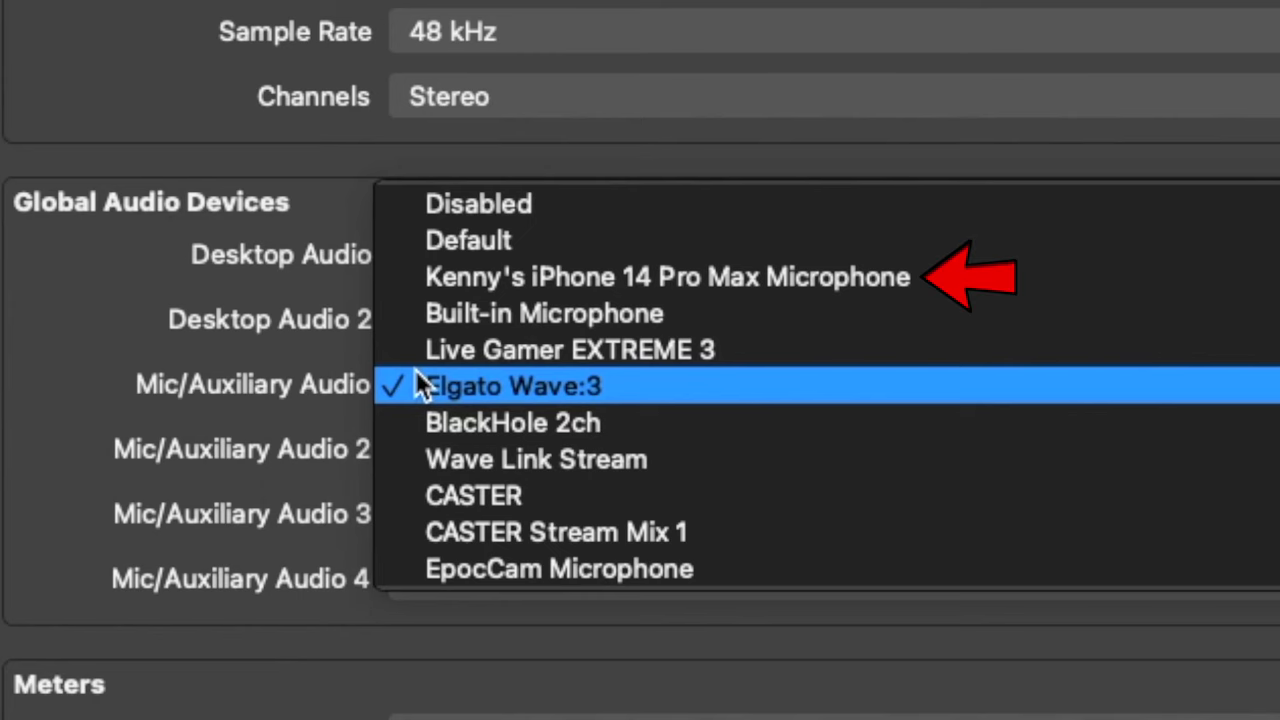
click(416, 386)
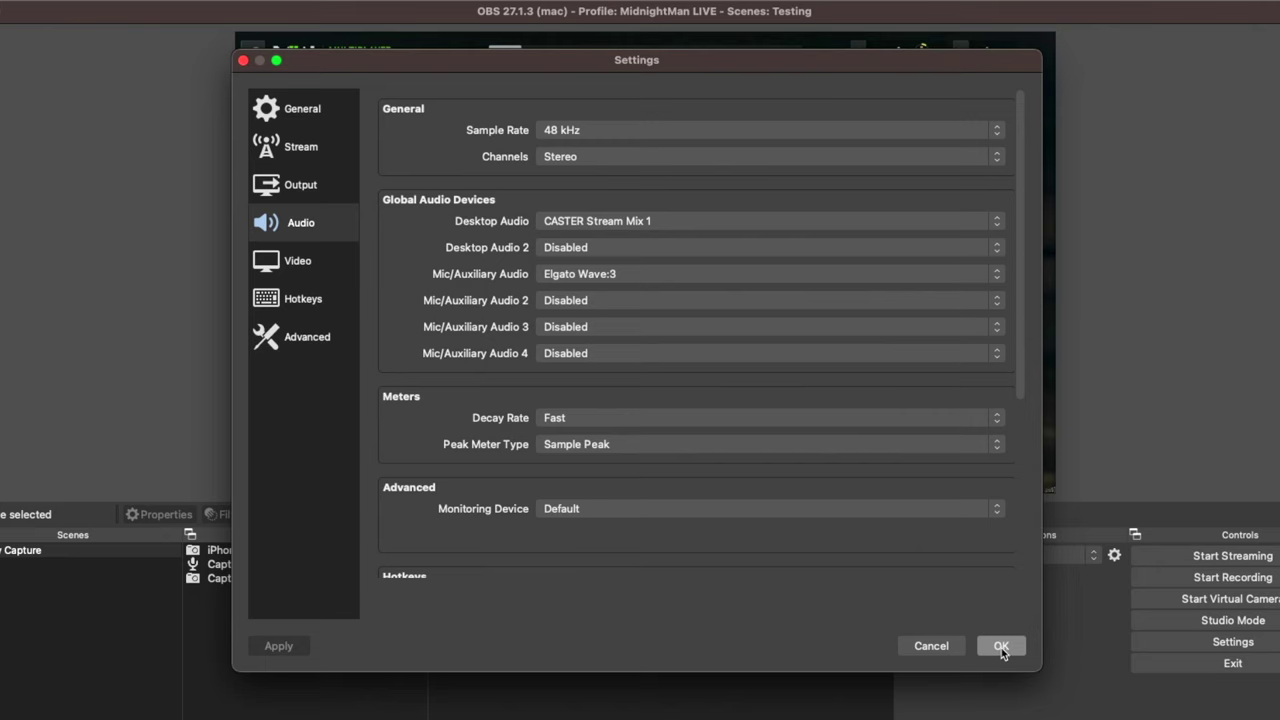
click(1000, 646)
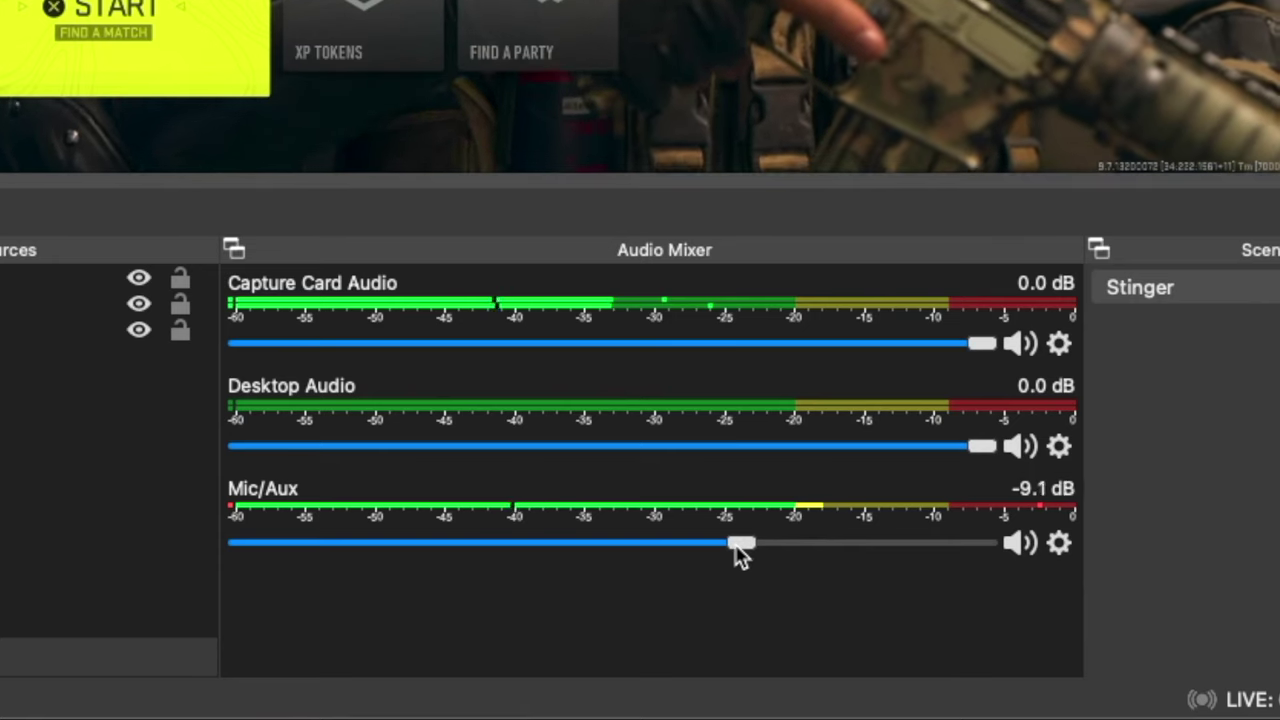
drag(736, 545, 731, 544)
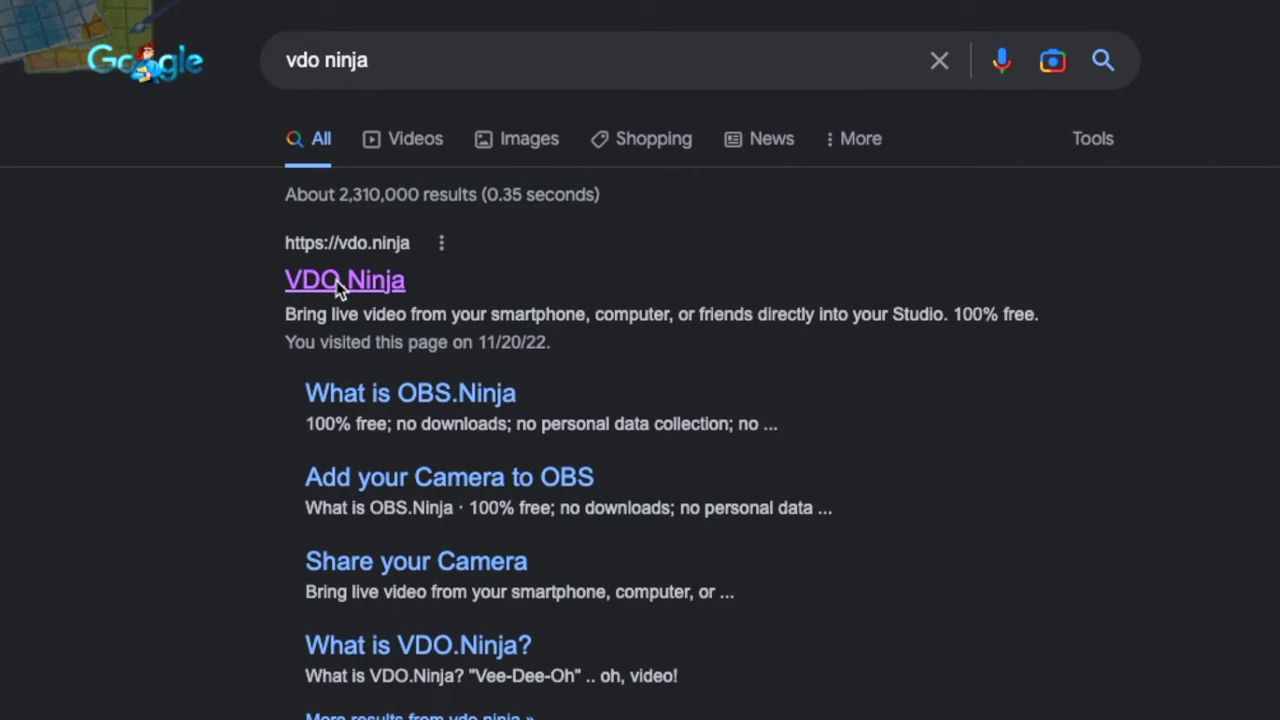
- Open VDO.Ninja from the search results and create a reusable invite link with QR code
click(336, 280)
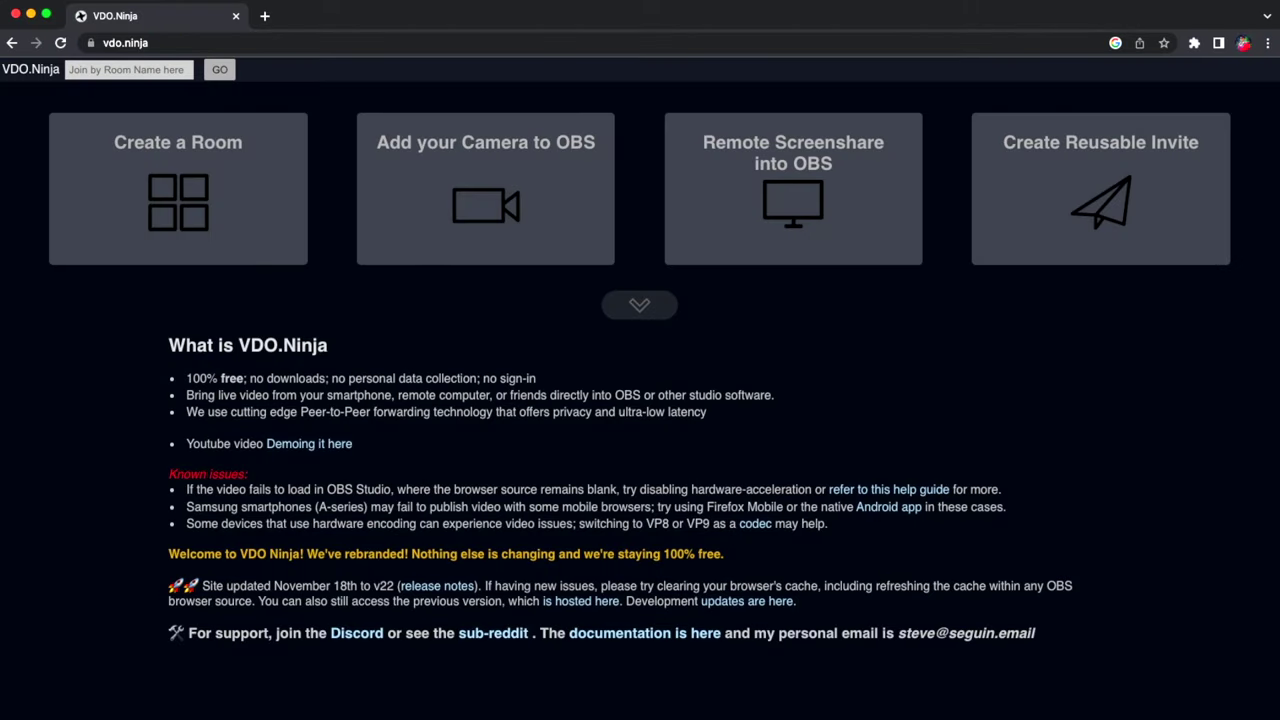
click(1050, 231)
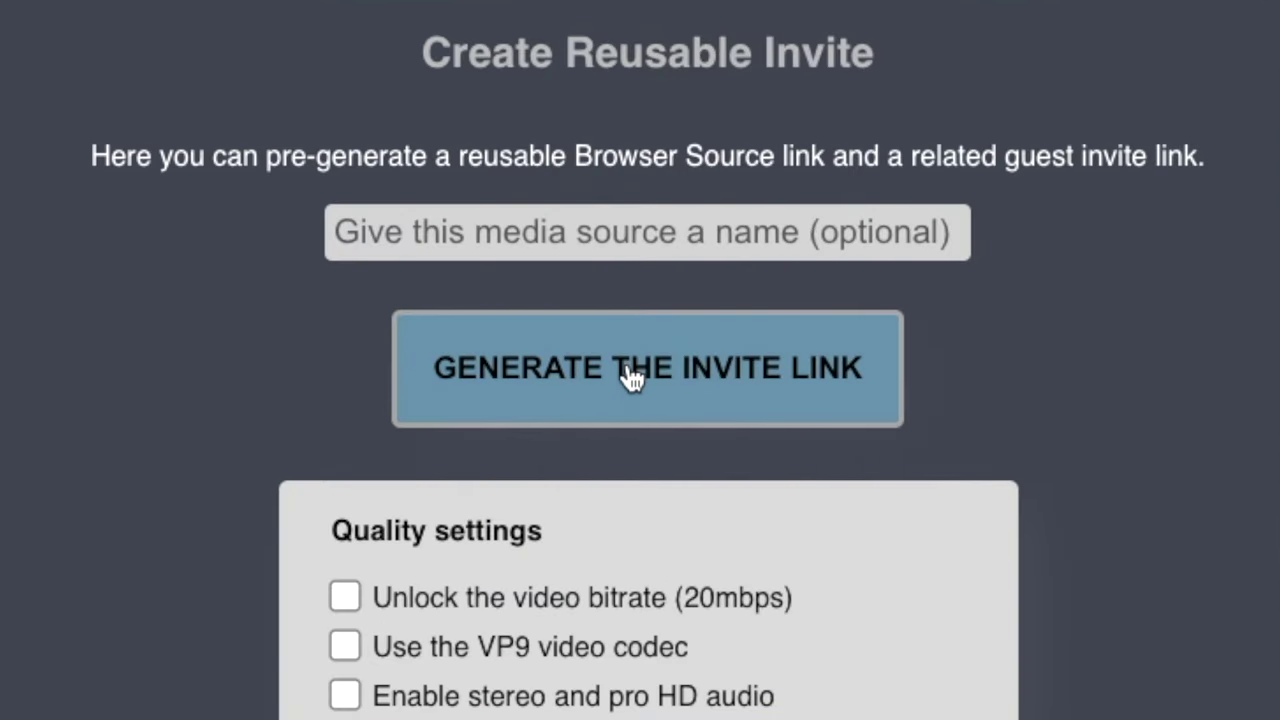
click(632, 377)
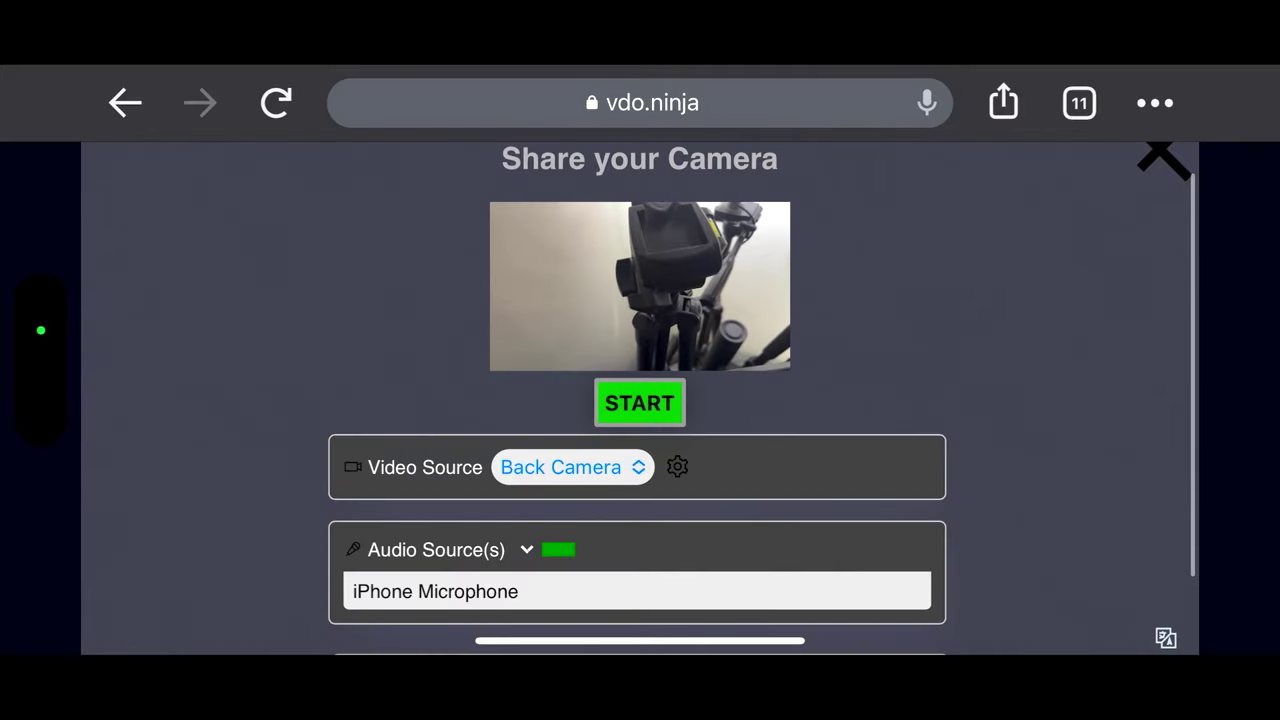
- Start streaming the phone's back camera and copy the OBS Browser Source Link
click(640, 403)
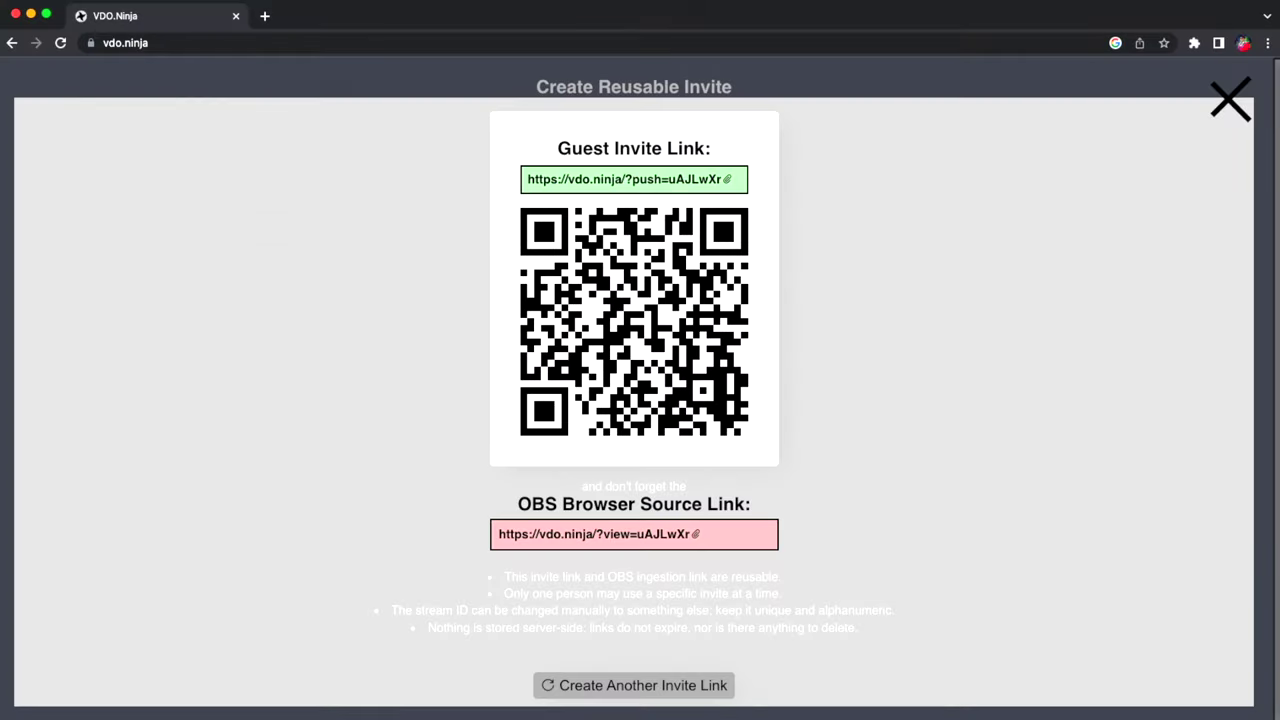
click(695, 535)
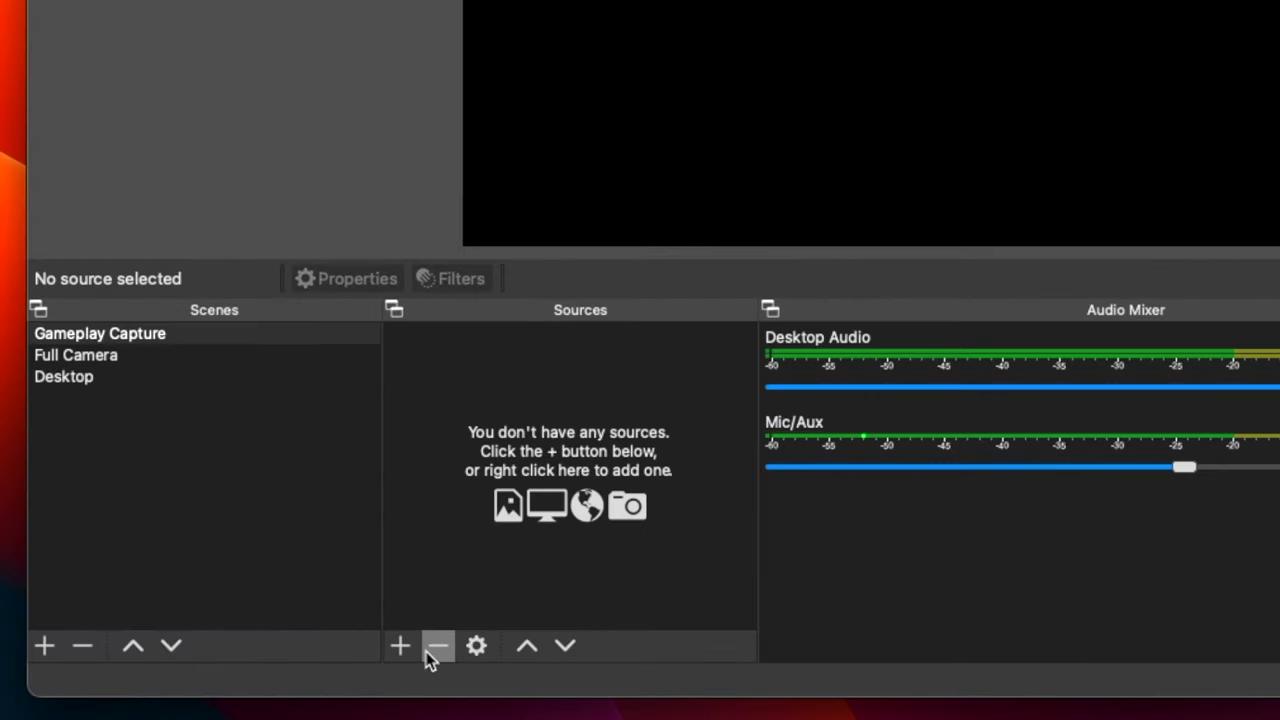
- Add an 'iPhone/Android Camera' browser source using the pasted VDO.Ninja view link
click(400, 647)
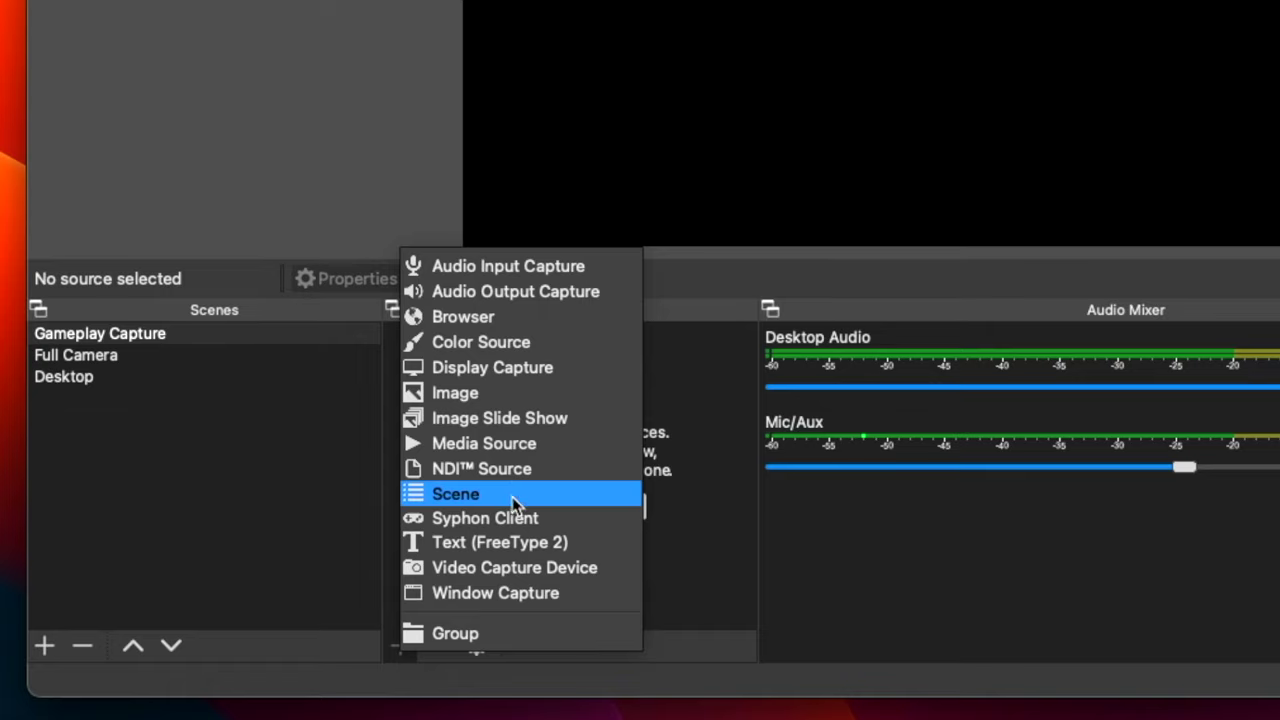
click(497, 317)
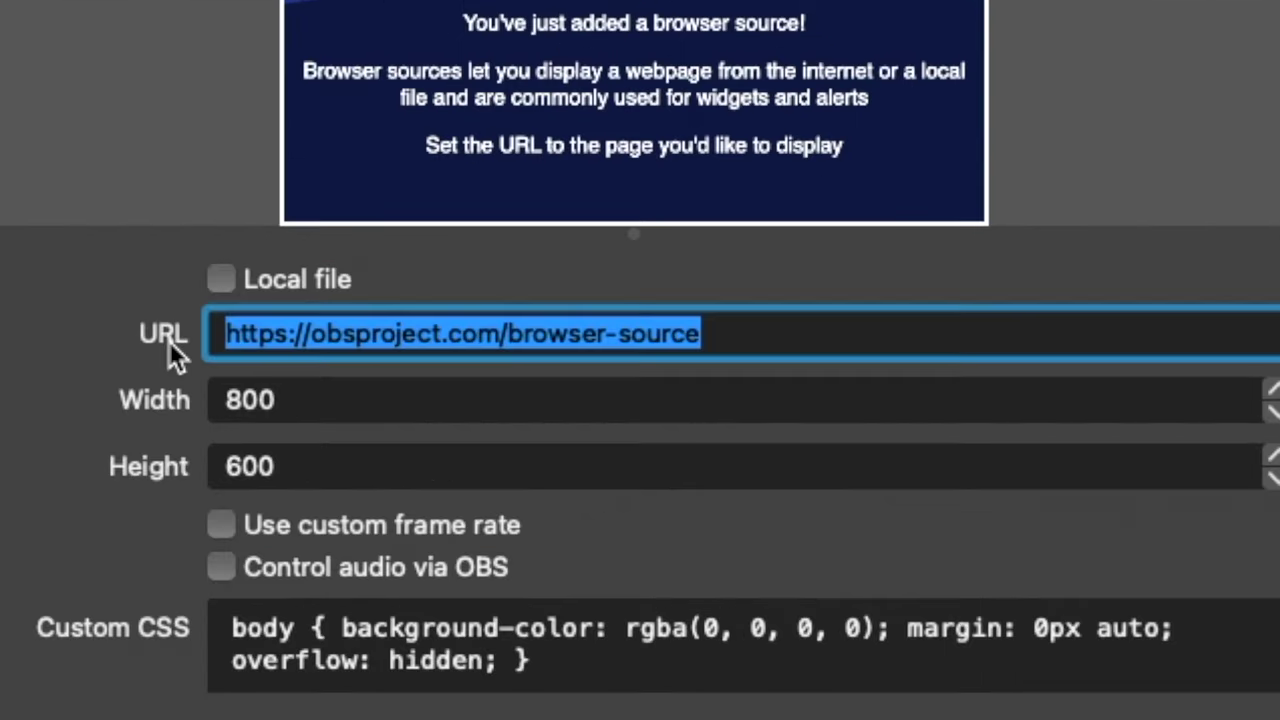
key(super+v)
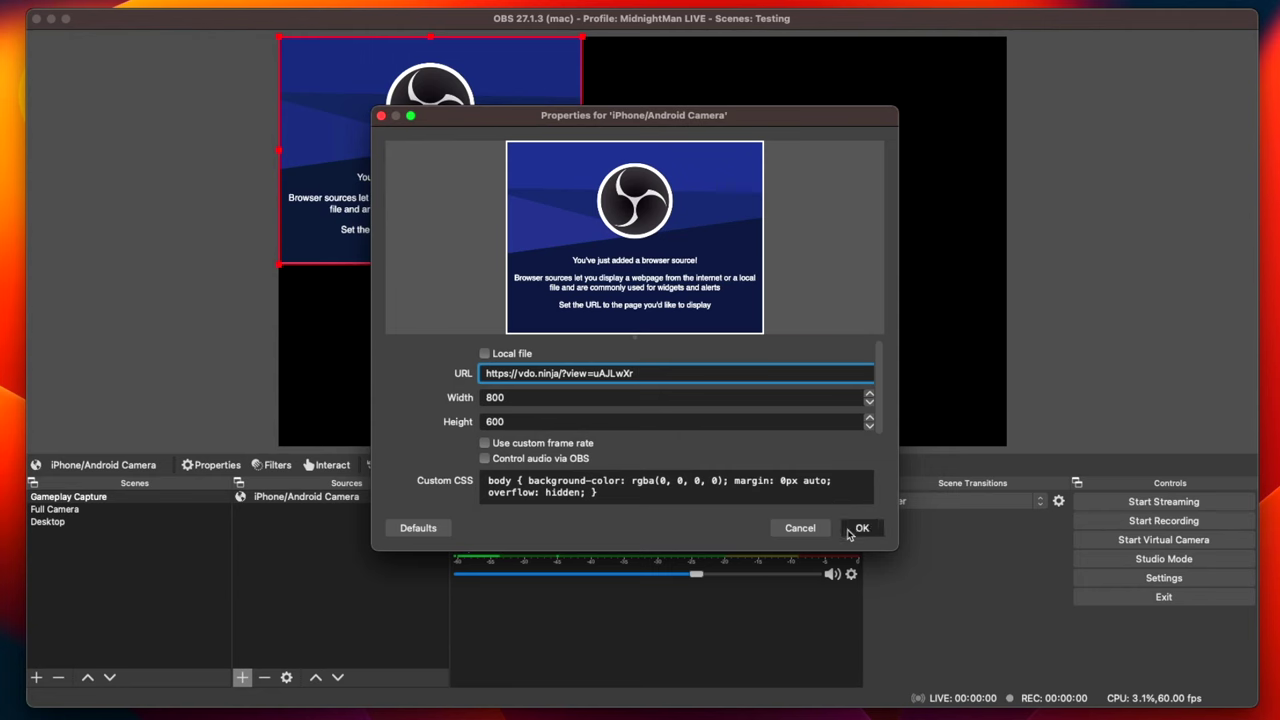
click(853, 530)
- Move and resize the phone camera feed into an overlay at the canvas's upper left
drag(498, 186, 513, 264)
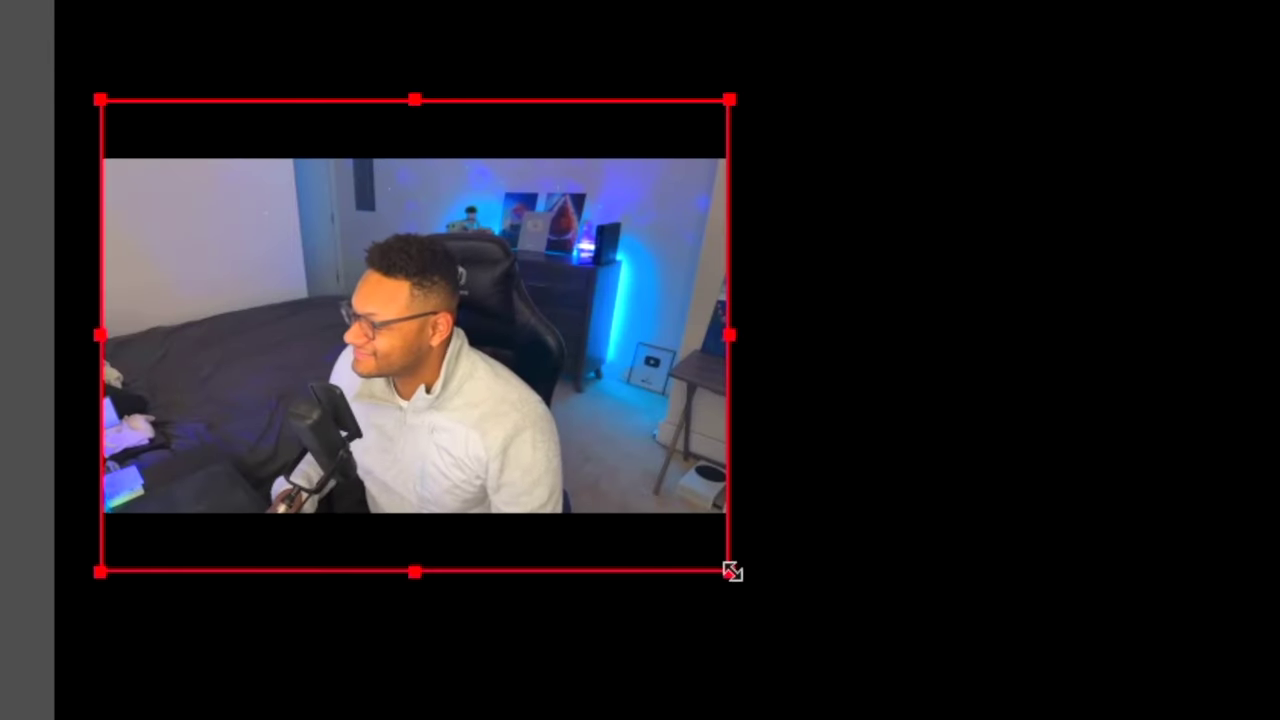
drag(603, 348, 567, 326)
drag(537, 432, 489, 430)
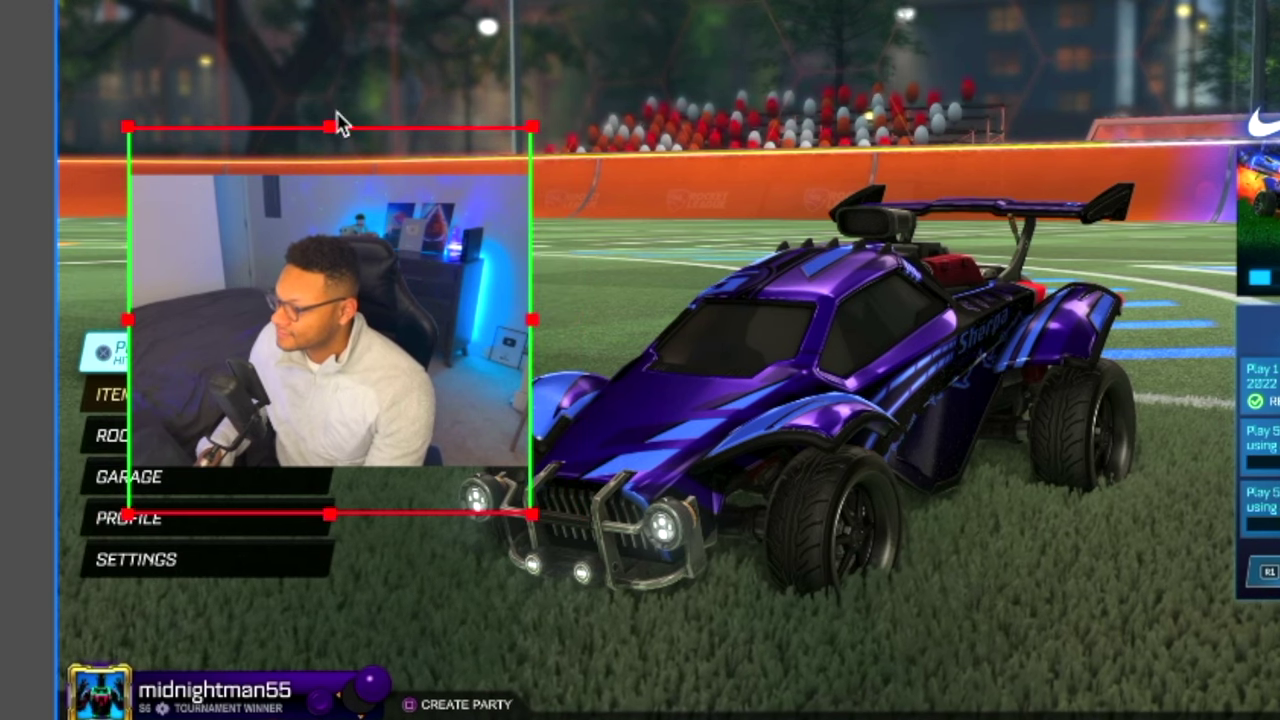
drag(337, 120, 333, 210)
- Add Capture Card video and Capture Card Audio sources, both using Live Gamer EXTREME 3
click(402, 646)
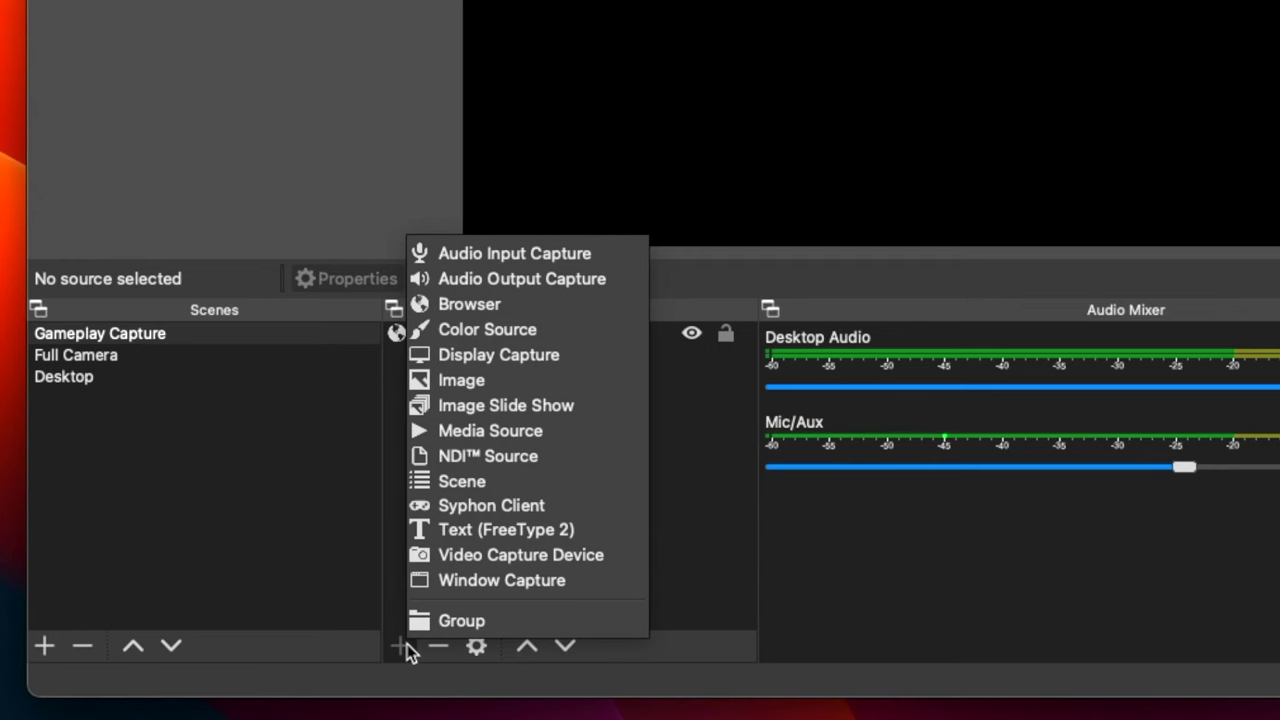
click(472, 560)
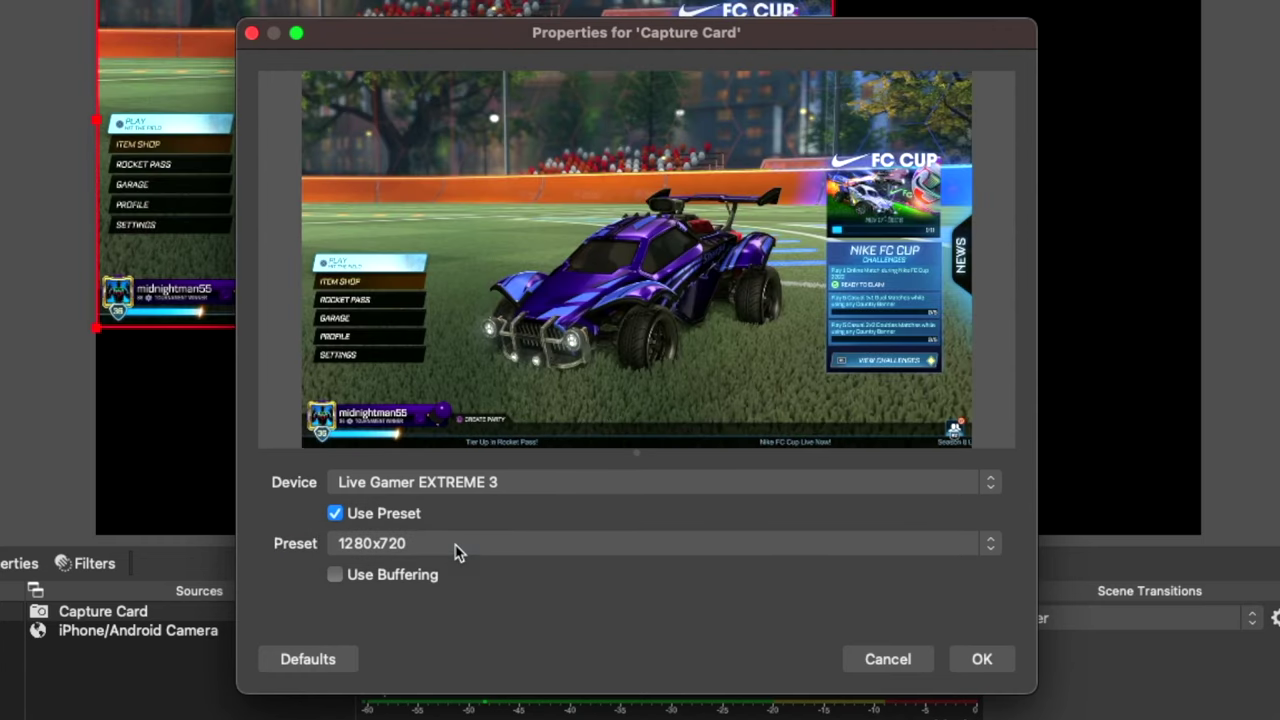
click(456, 553)
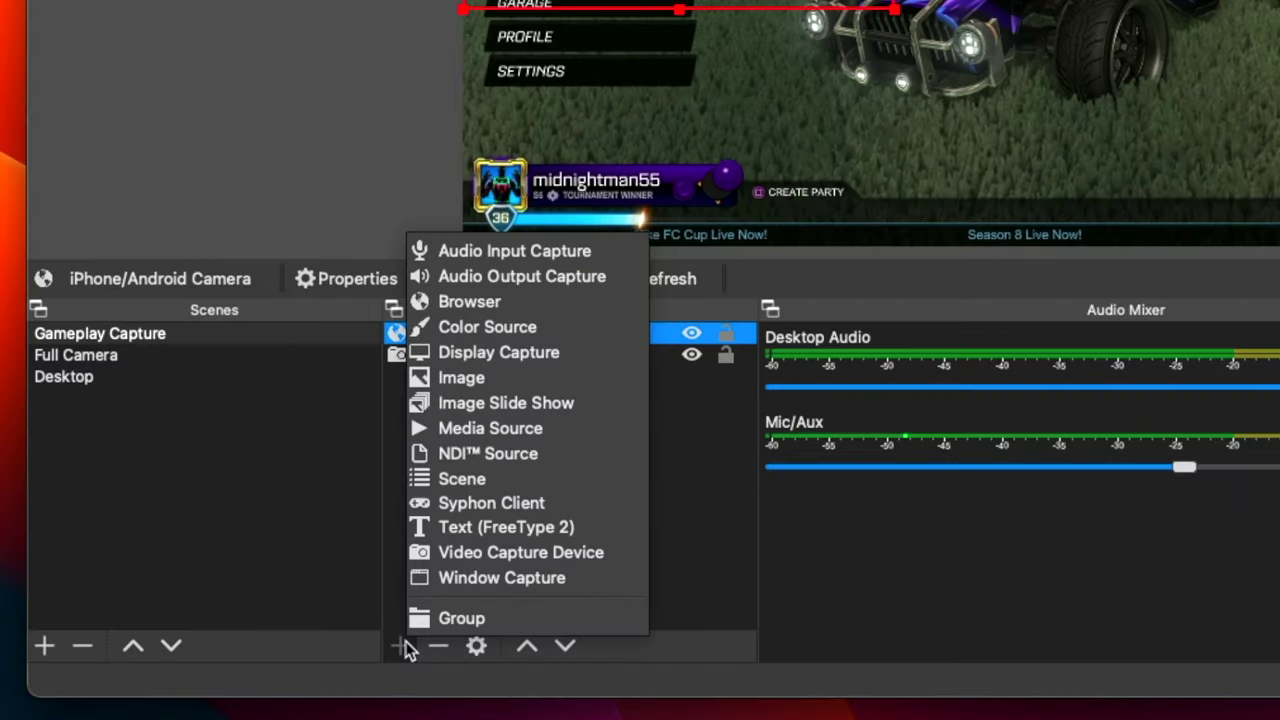
click(487, 251)
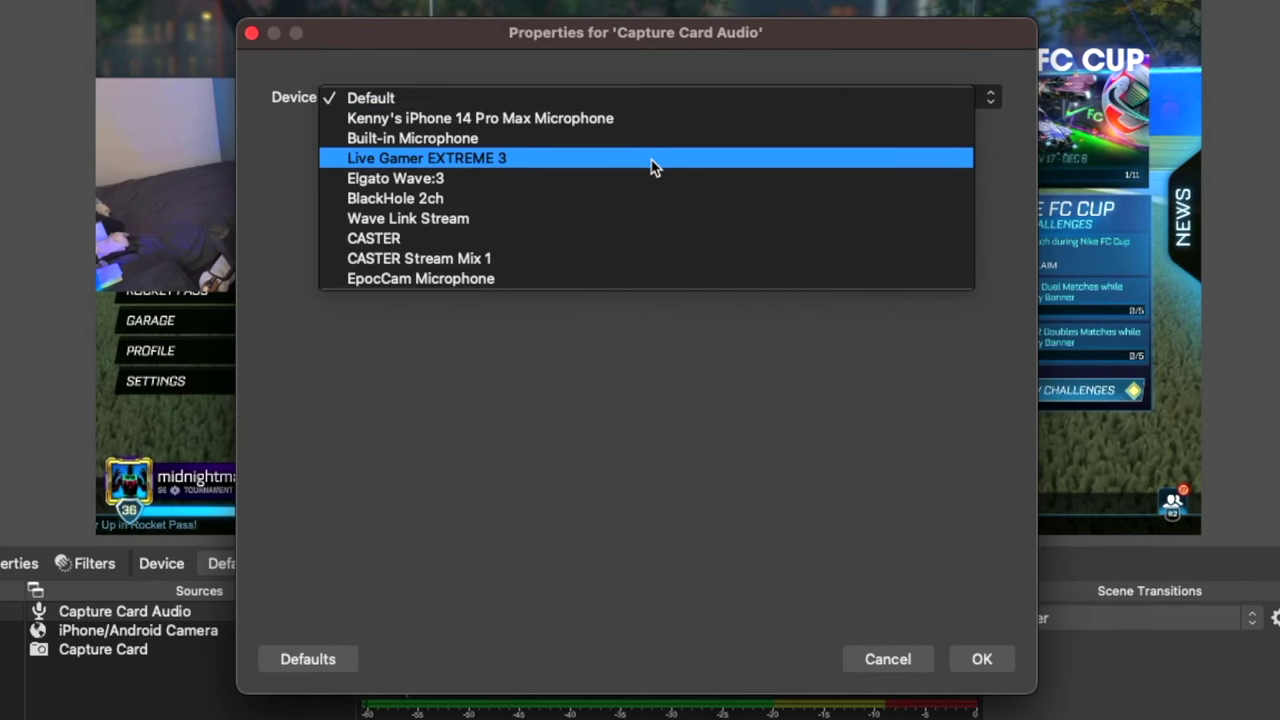
click(651, 160)
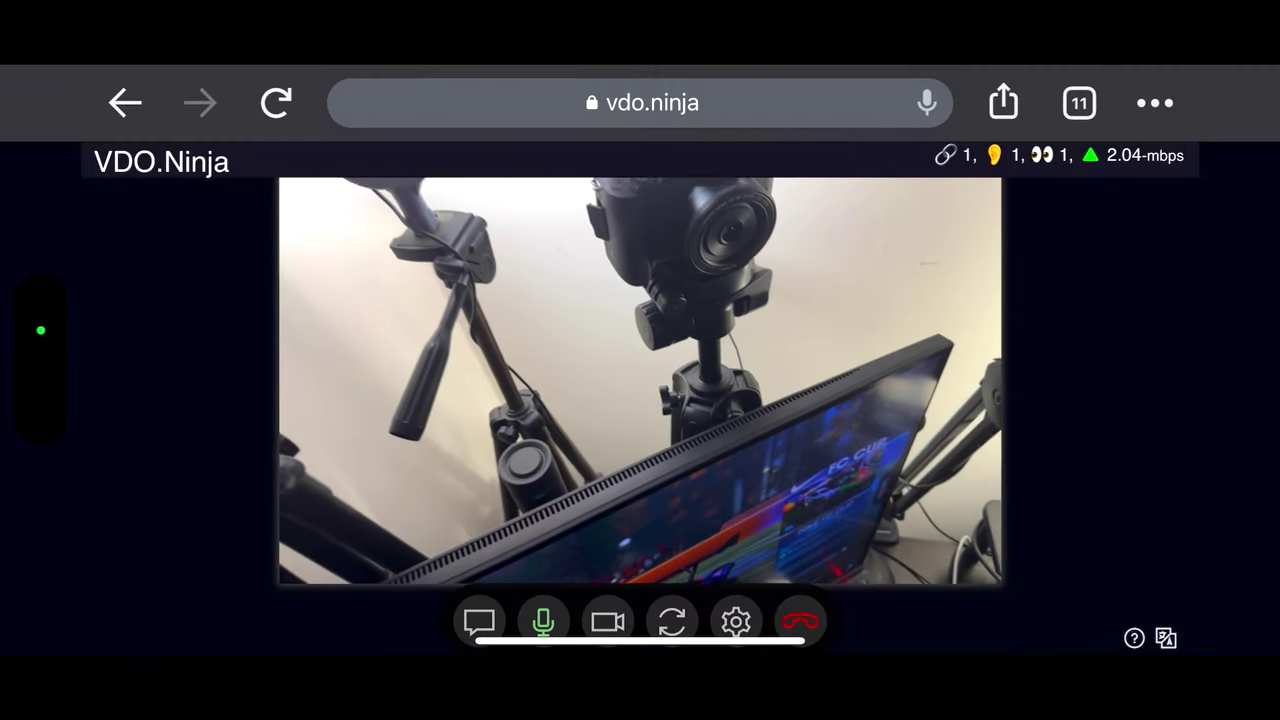
- Mute the iPhone's microphone in the VDO.Ninja call and bring up OBS's Audio settings
click(543, 621)
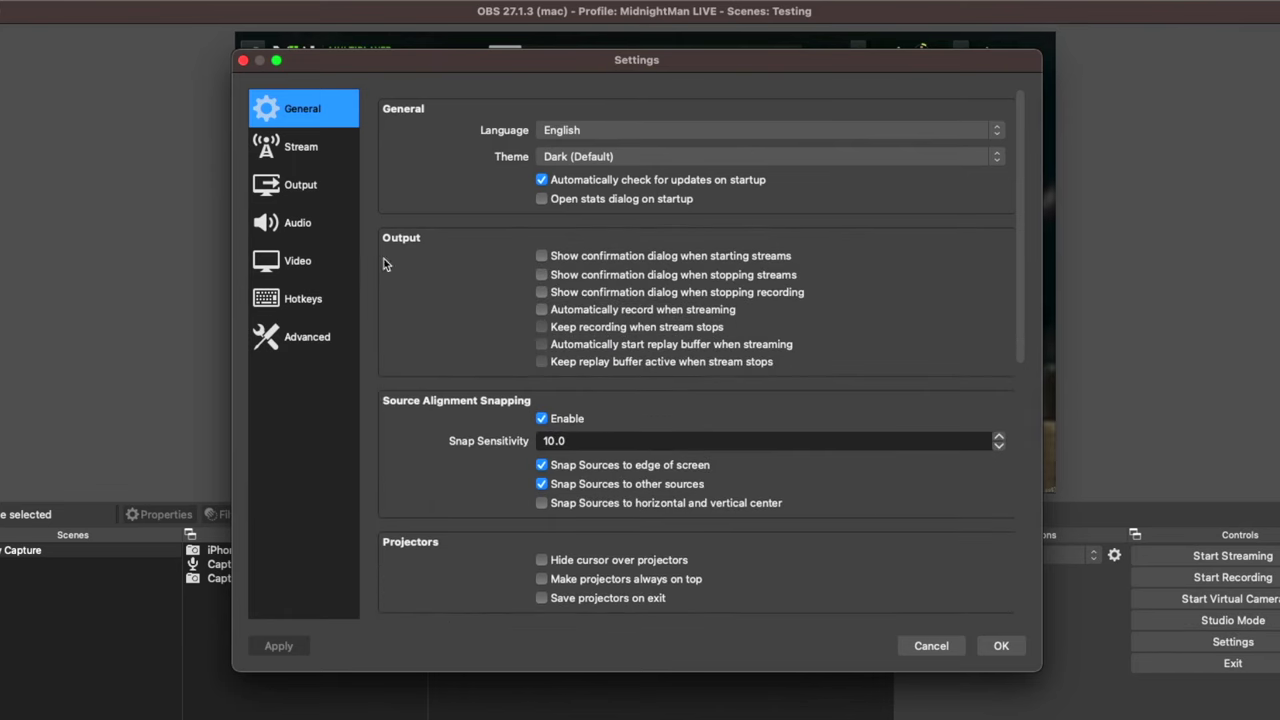
click(321, 224)
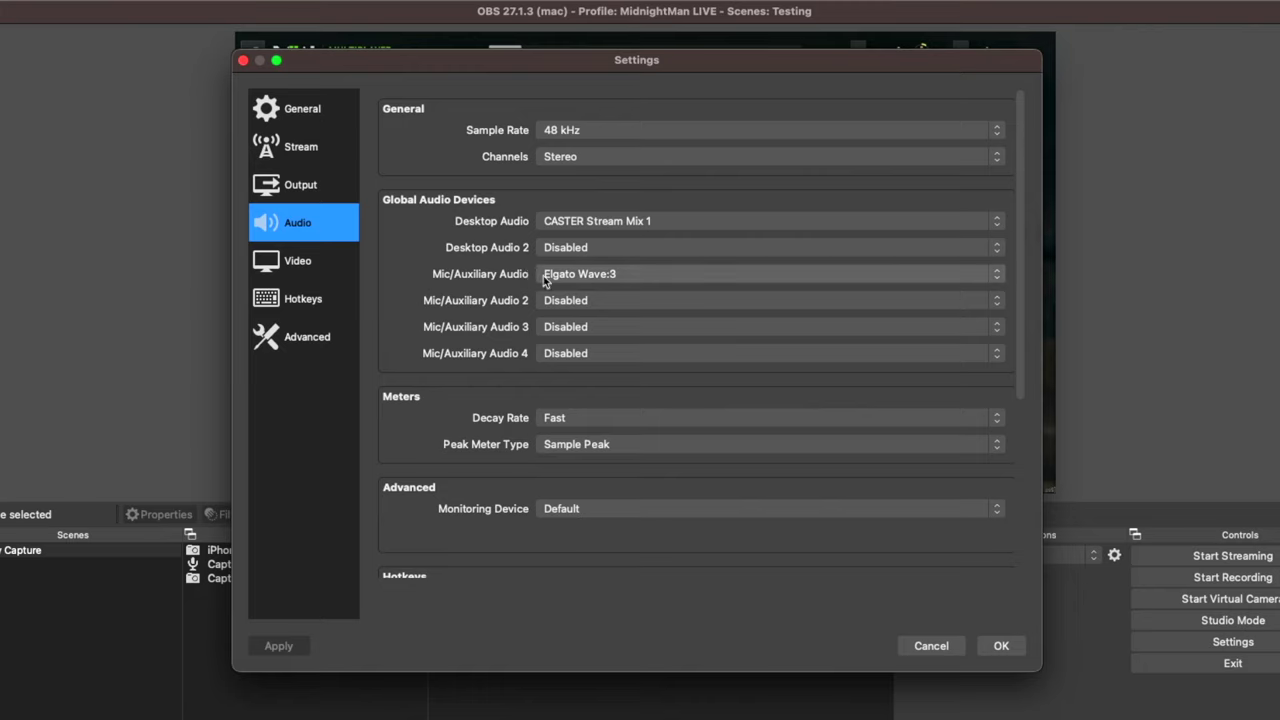
click(617, 276)
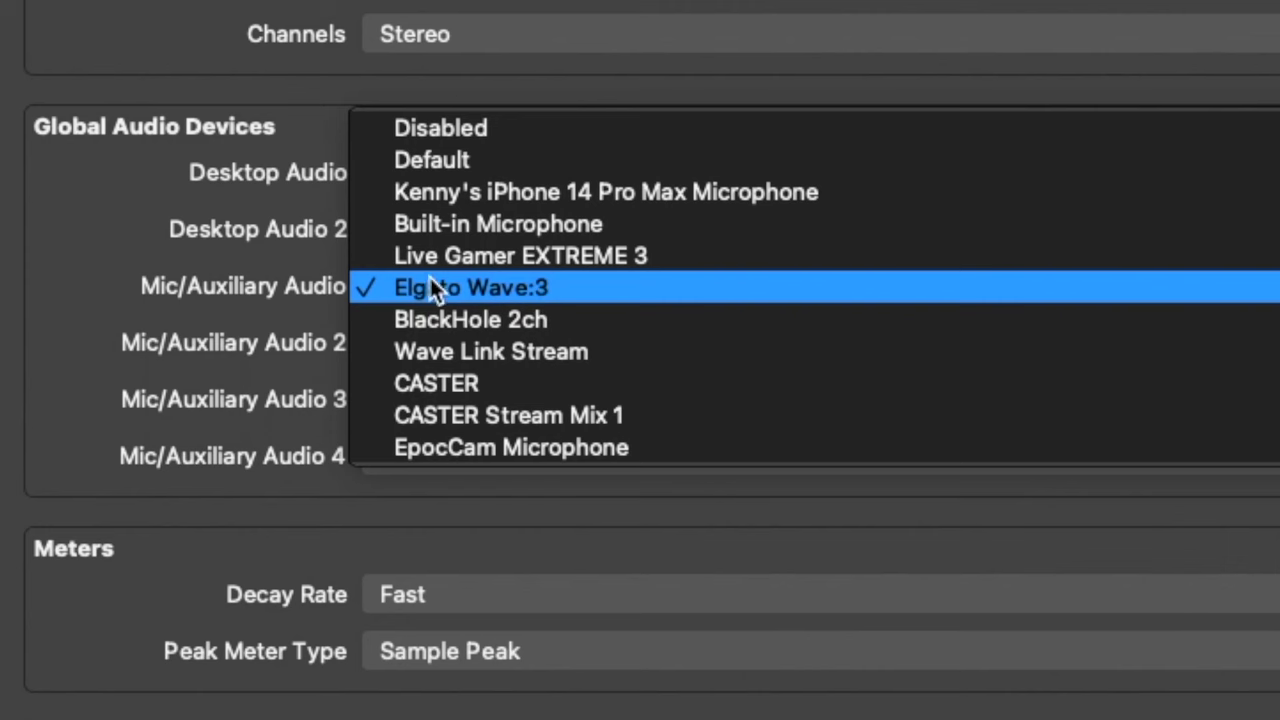
click(450, 283)
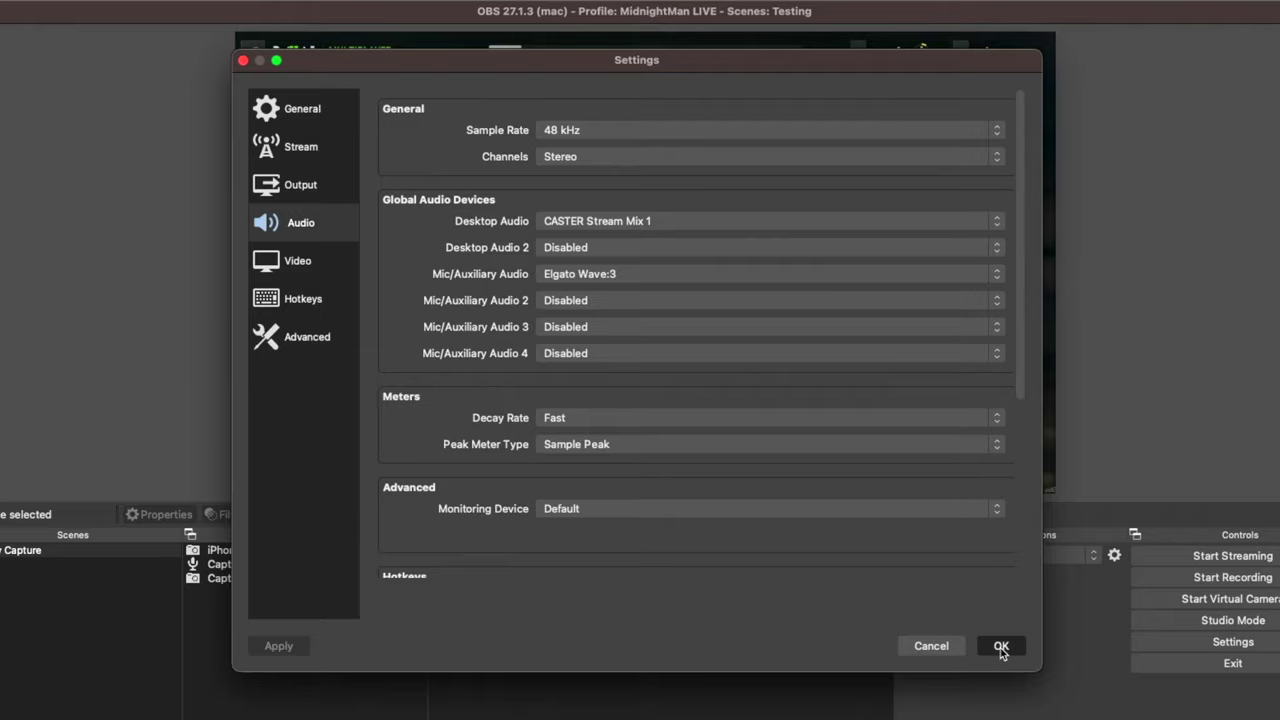
click(1002, 648)
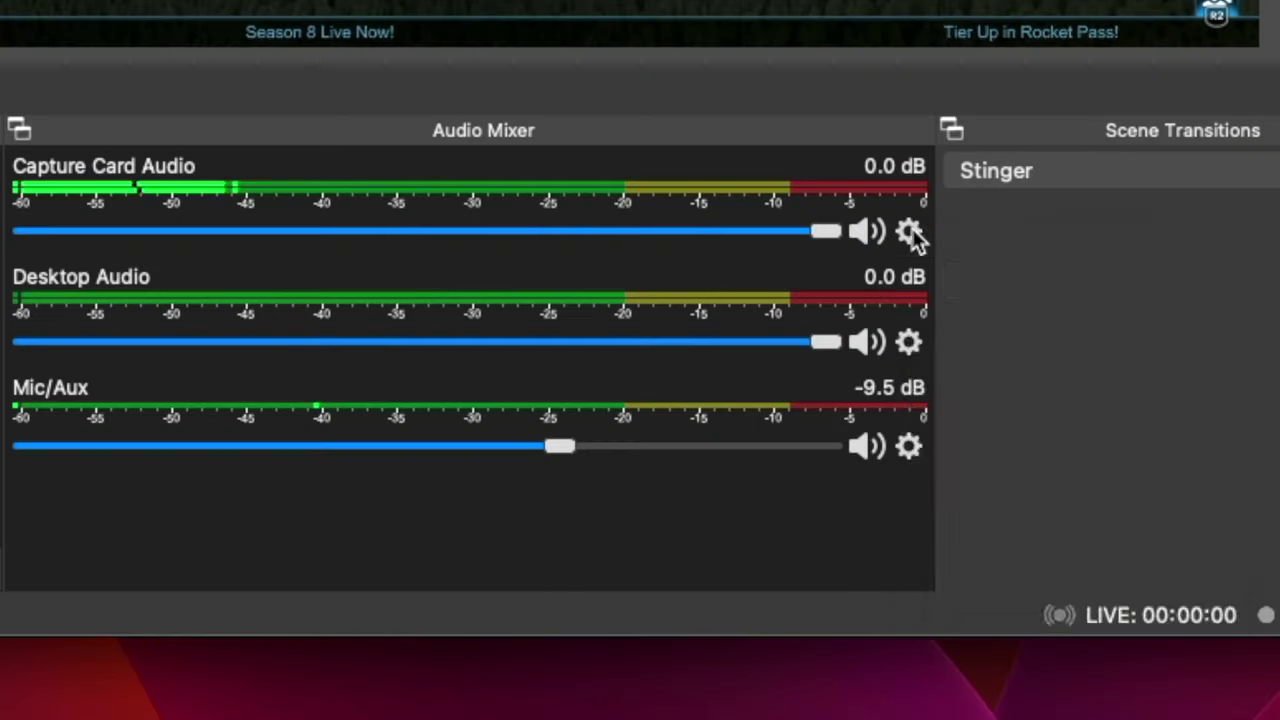
- Set Capture Card Audio monitoring to Monitor and Output in Advanced Audio Properties
click(908, 232)
click(963, 600)
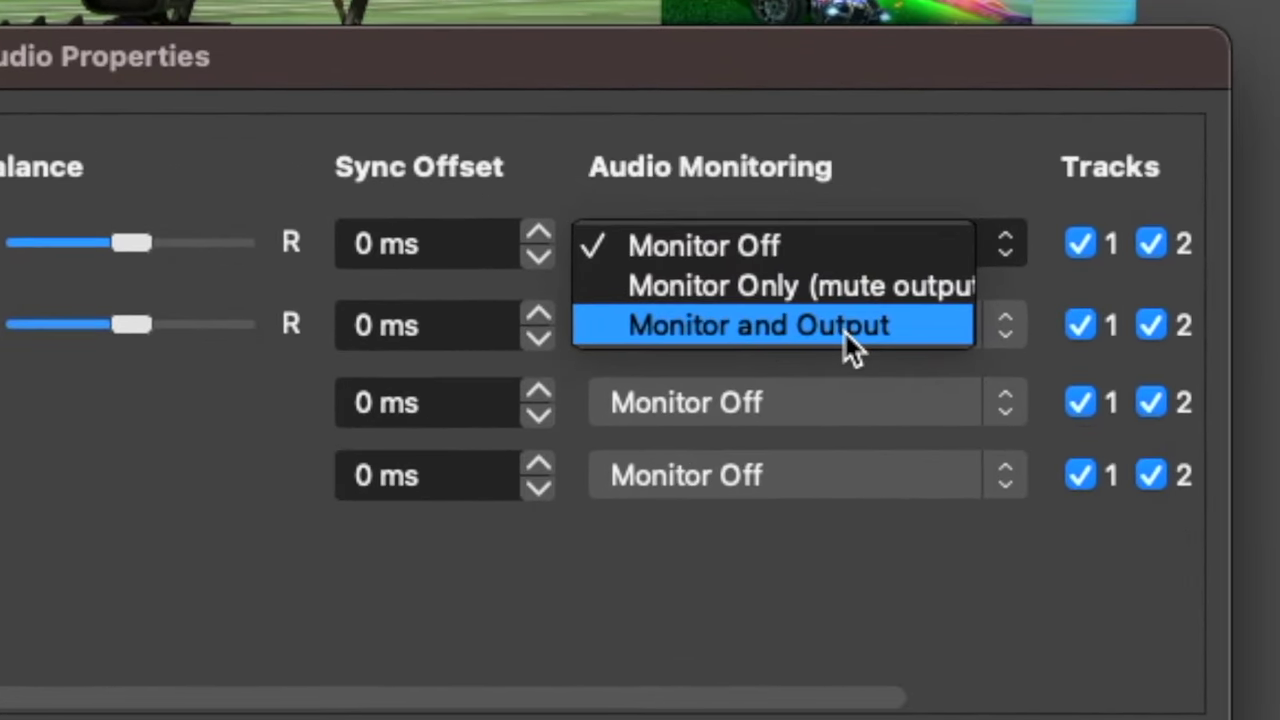
click(843, 329)
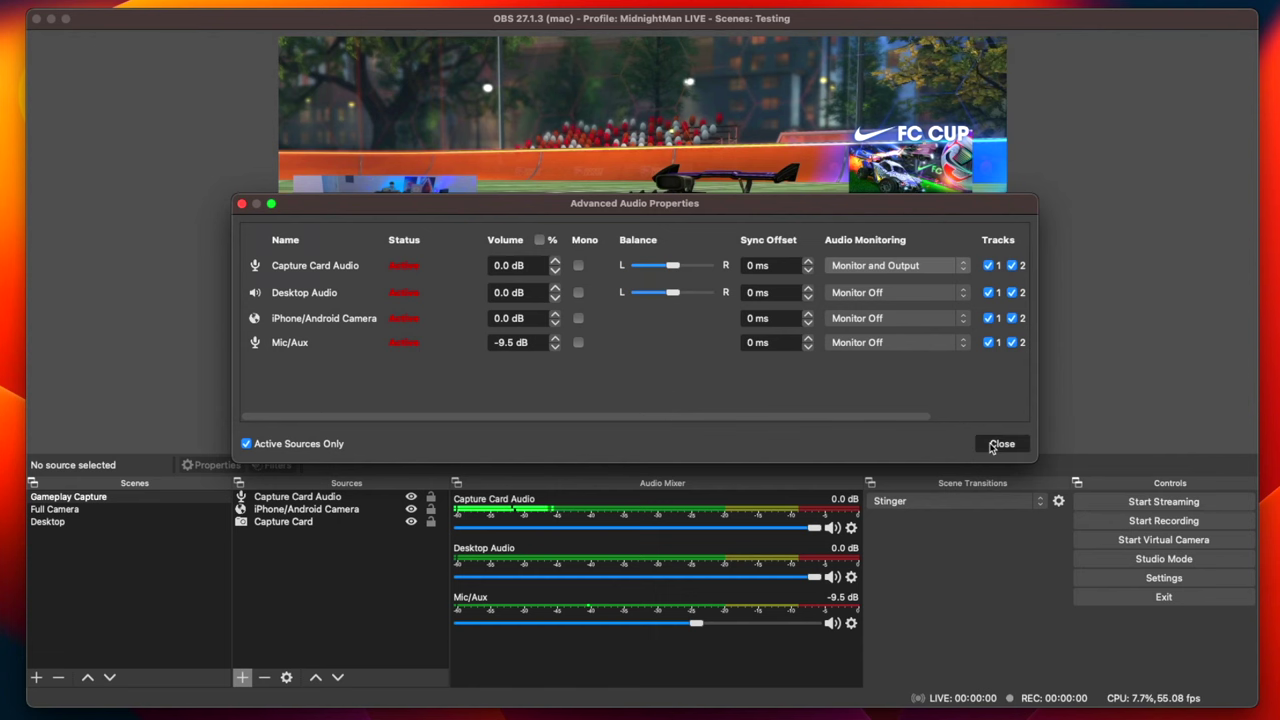
click(1001, 444)
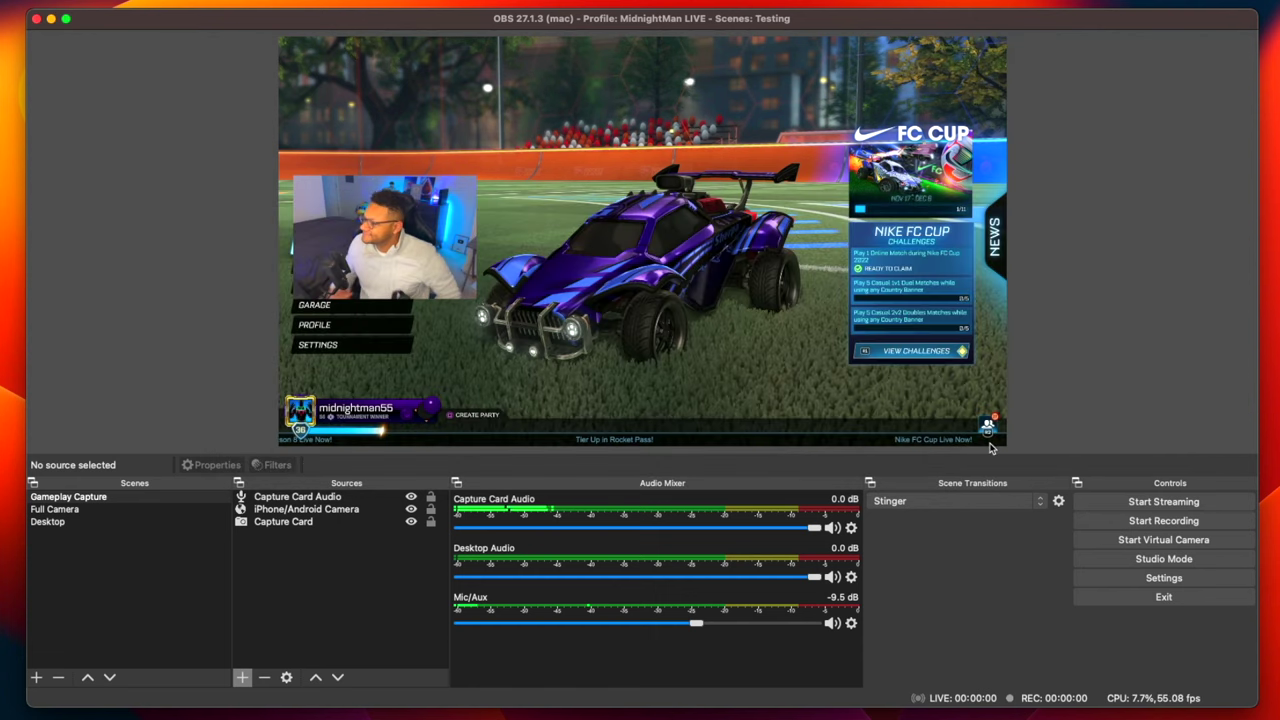